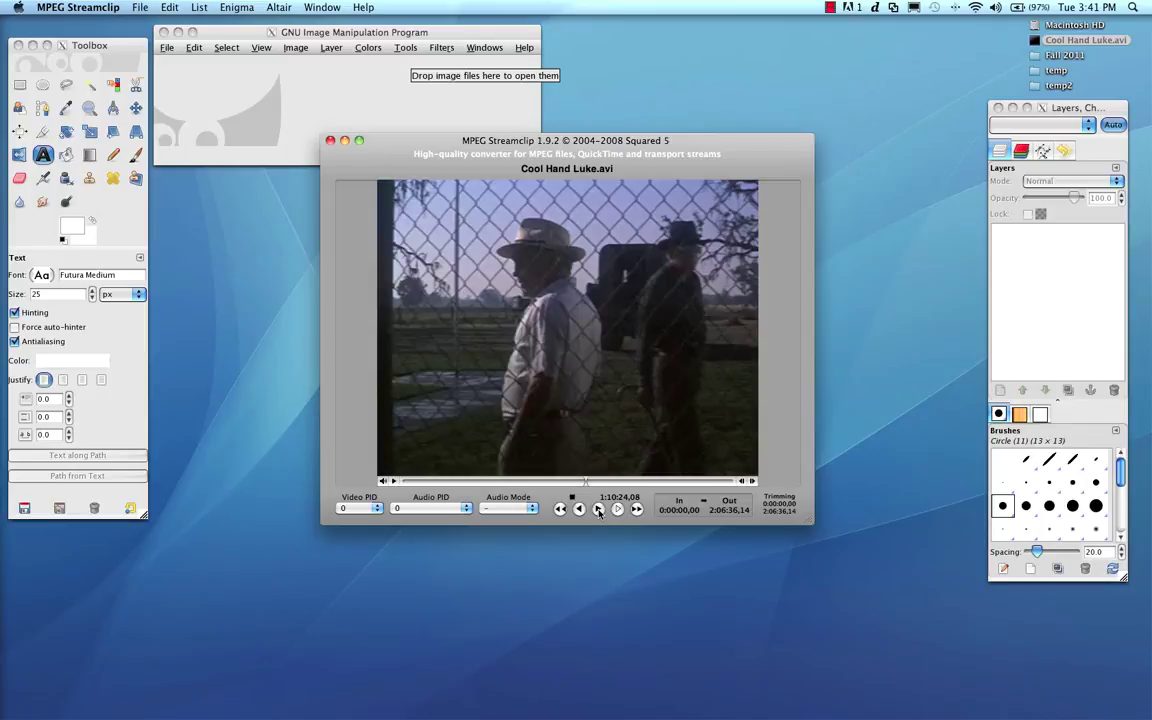
# Step: Play the movie in MPEG Streamclip, then skip forward repeatedly toward the doorway scene
pyautogui.click(598, 509)
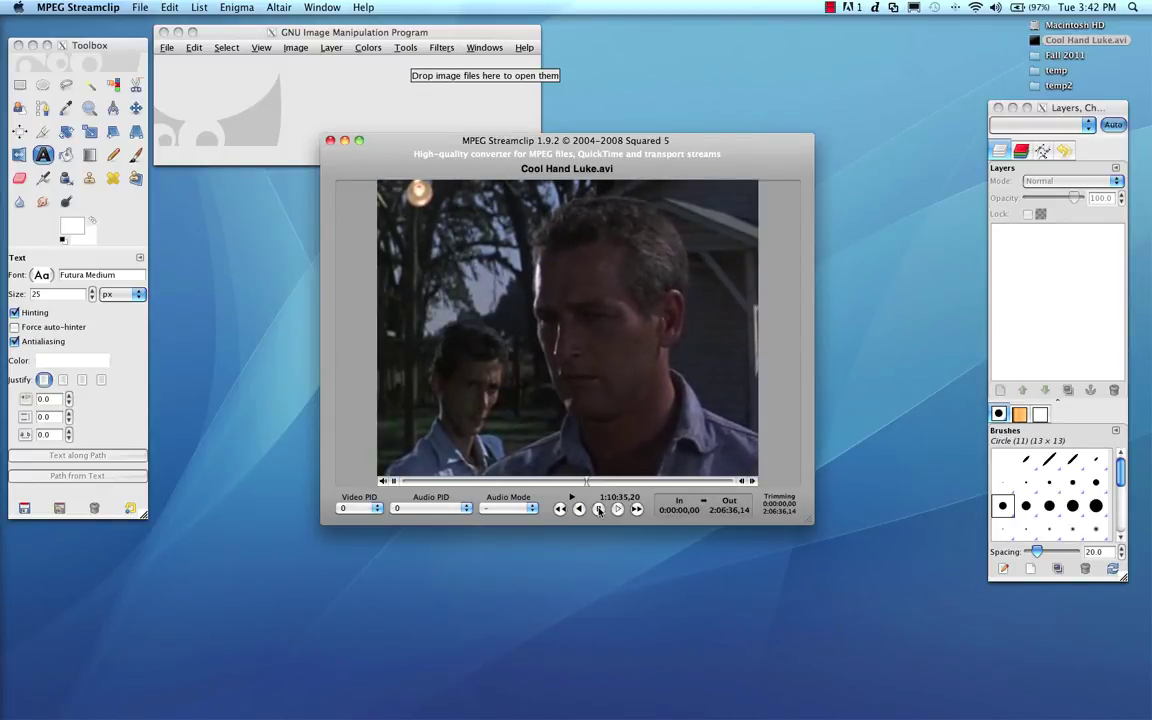
pyautogui.click(599, 509)
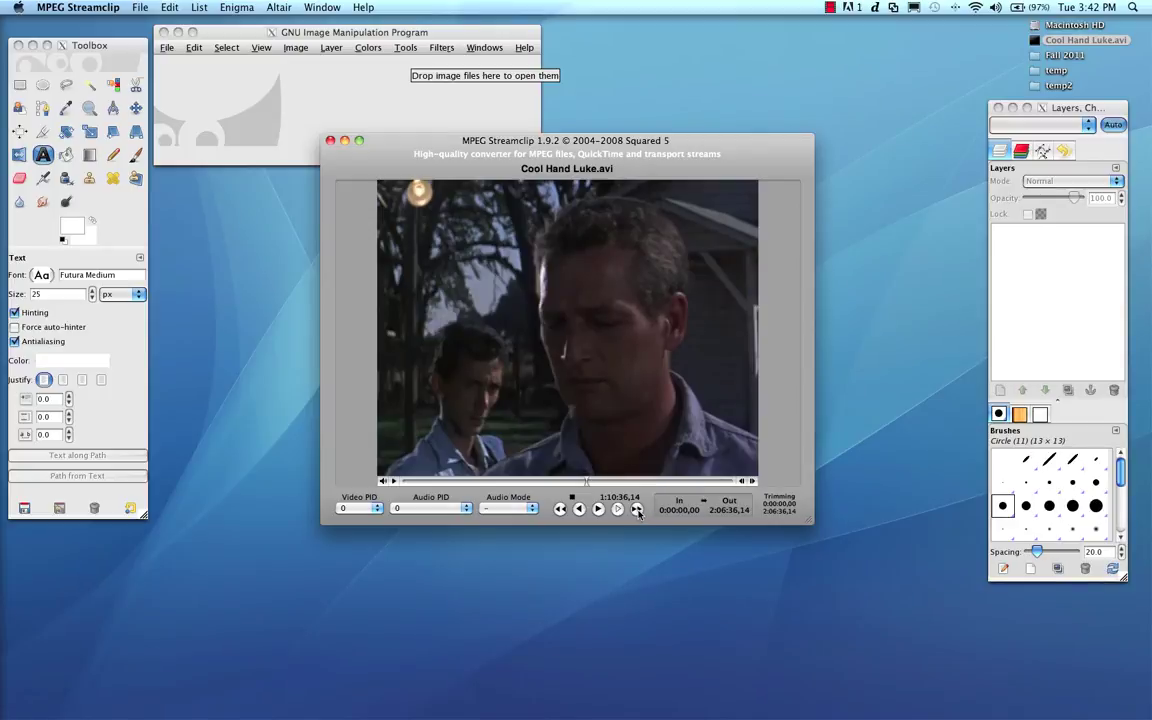
pyautogui.click(637, 511)
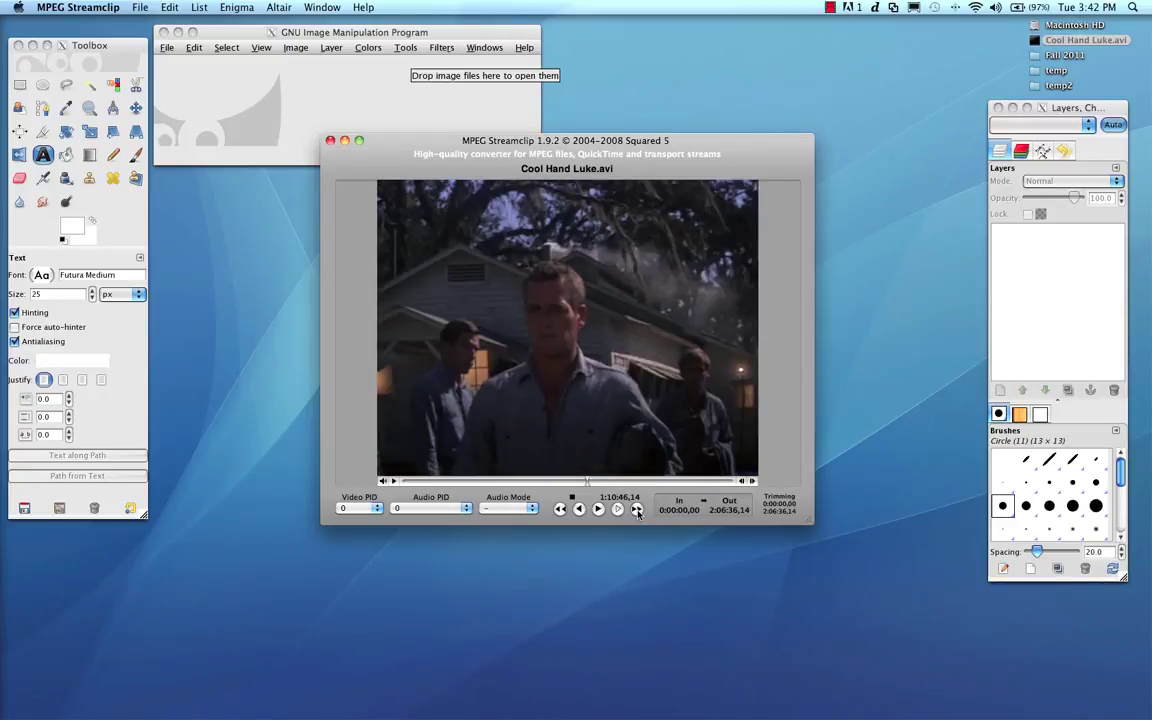
pyautogui.click(637, 511)
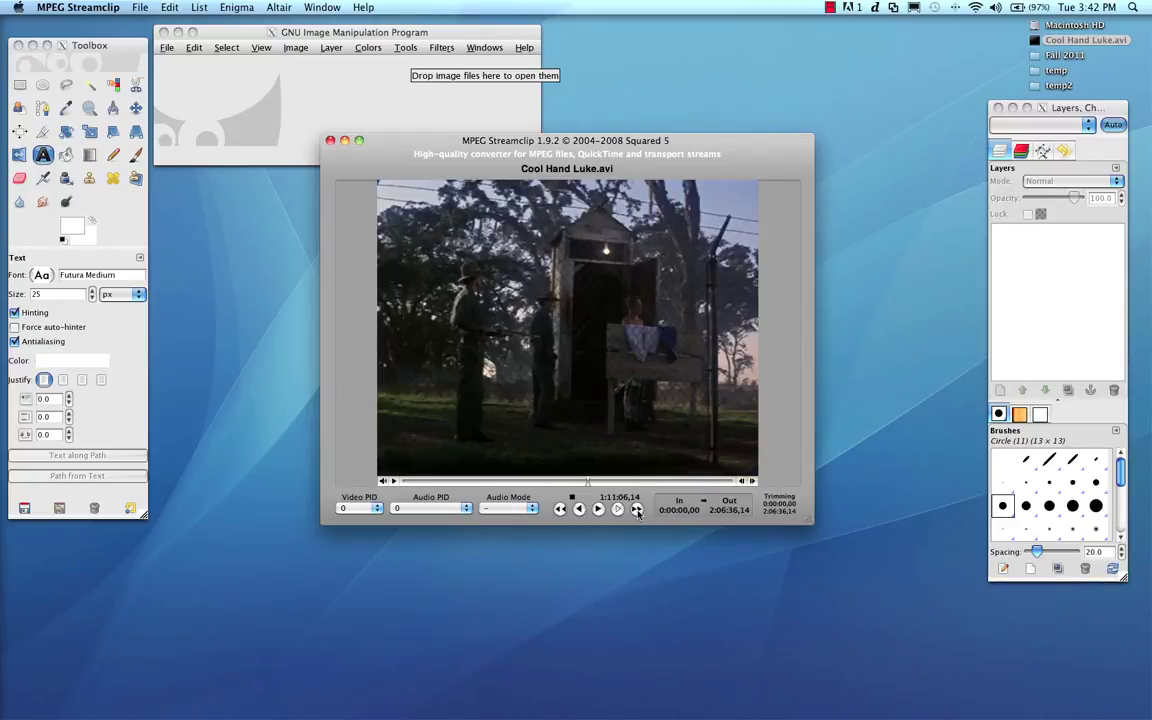
pyautogui.click(637, 511)
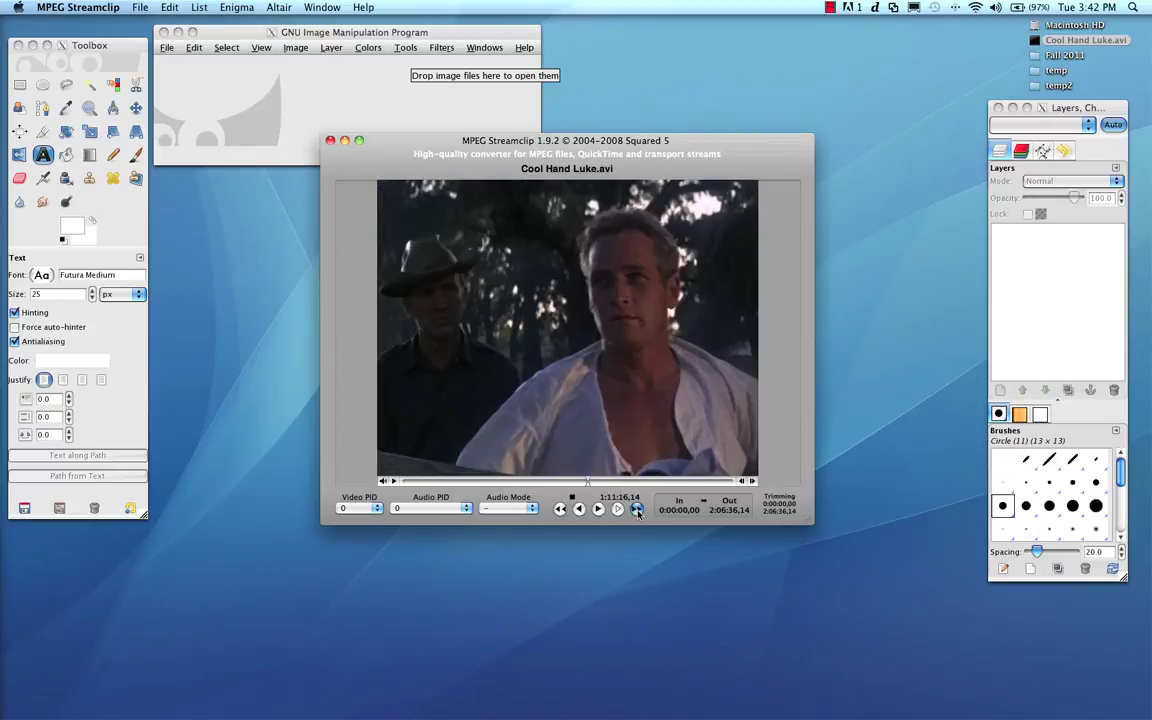
pyautogui.click(637, 511)
pyautogui.click(637, 511)
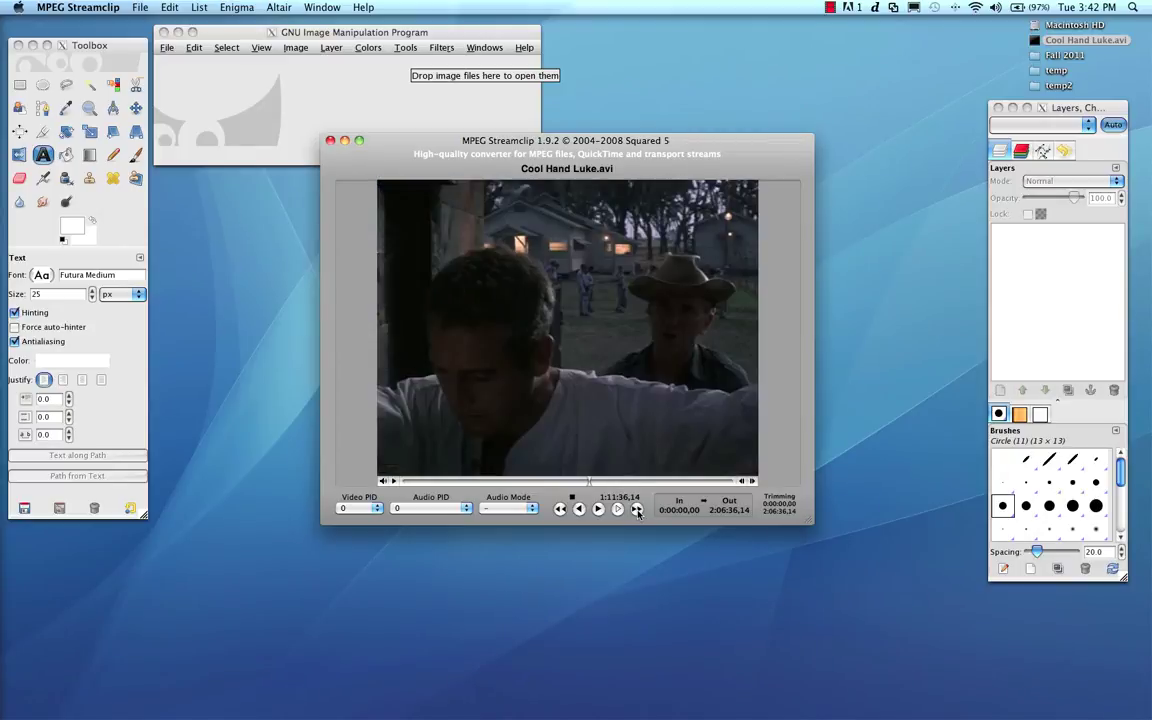
pyautogui.click(637, 511)
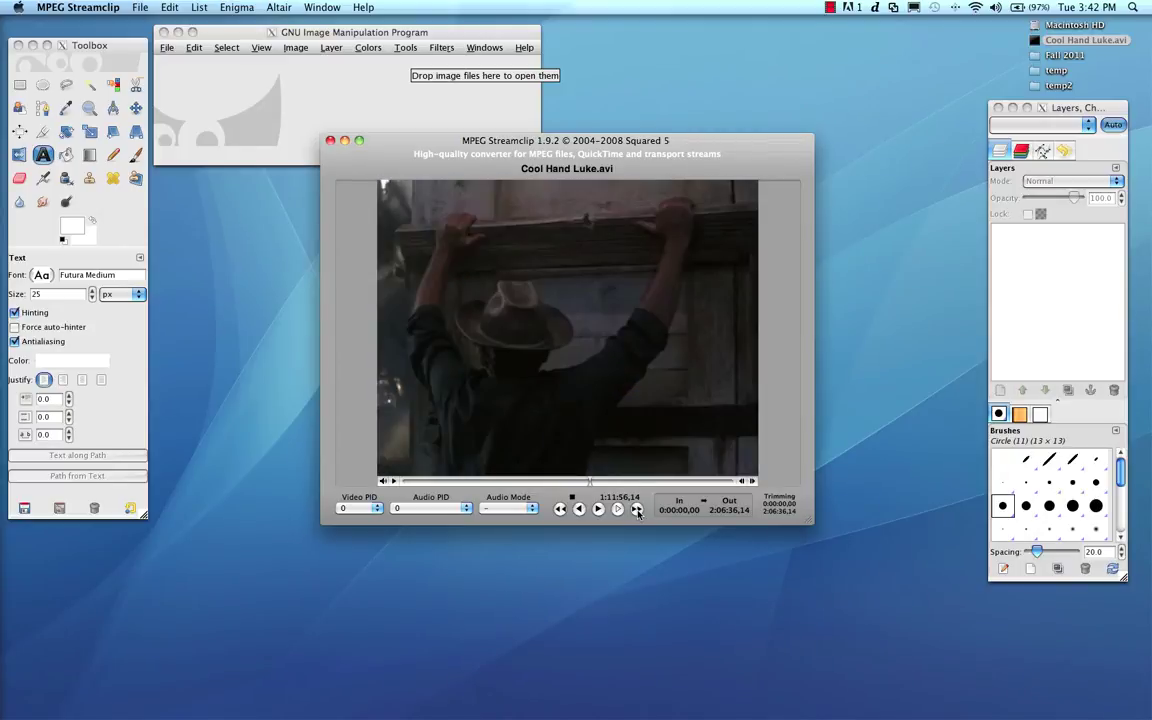
pyautogui.click(637, 511)
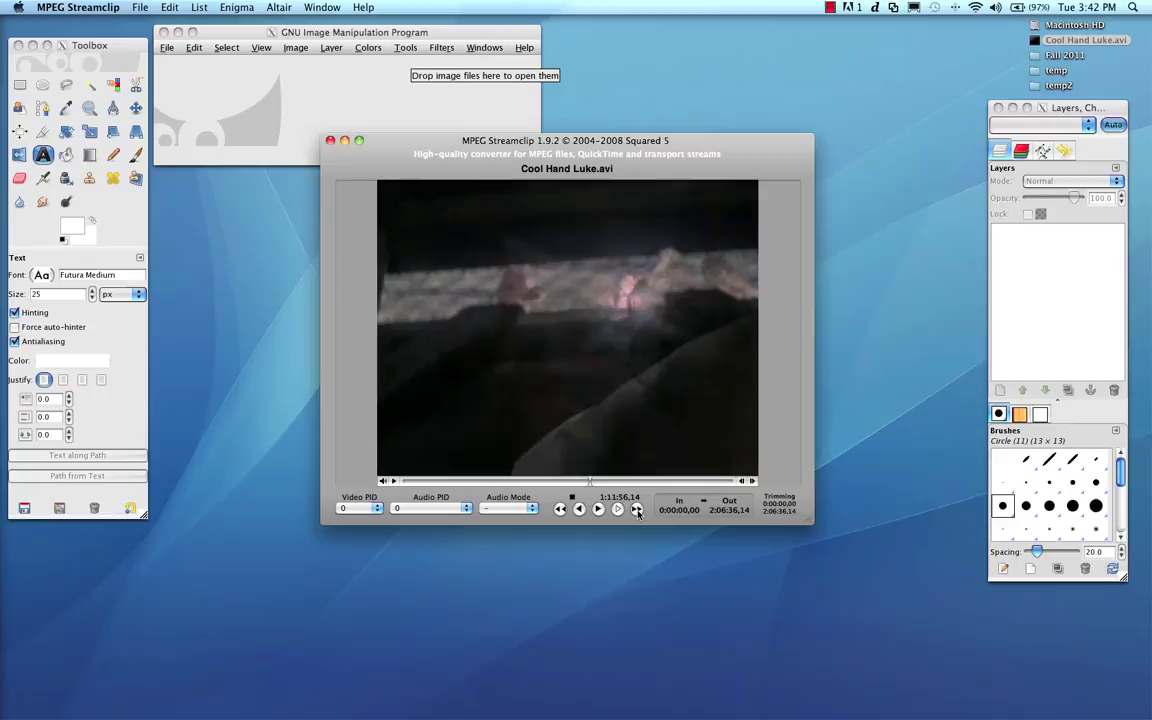
pyautogui.click(637, 511)
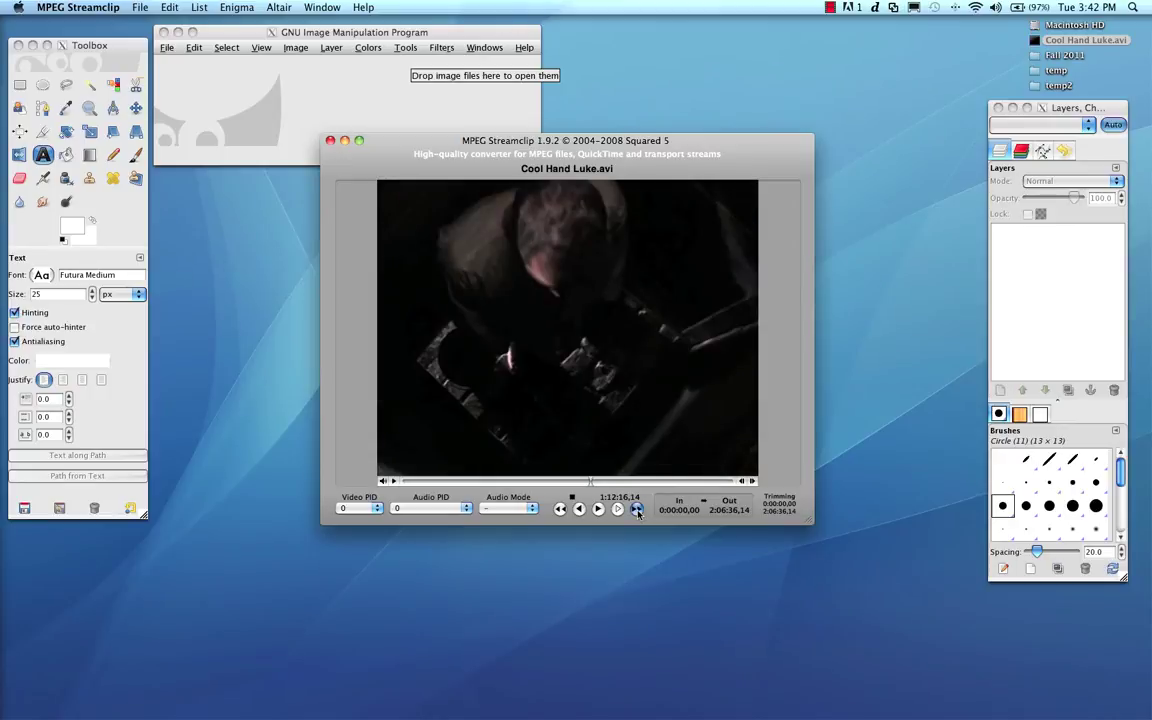
pyautogui.click(637, 511)
pyautogui.click(637, 511)
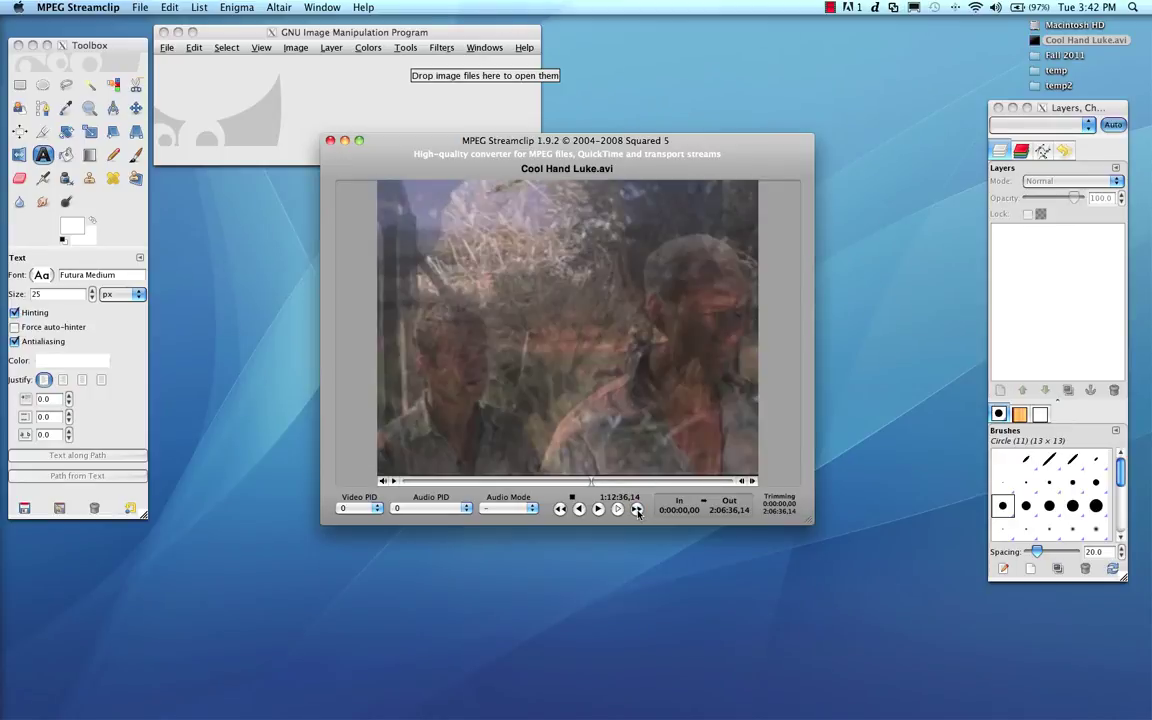
# Step: Drag the scrubber to the doorway shot and stop playback at 1:13:08,10
pyautogui.click(594, 483)
pyautogui.moveTo(594, 483); pyautogui.dragTo(593, 484)
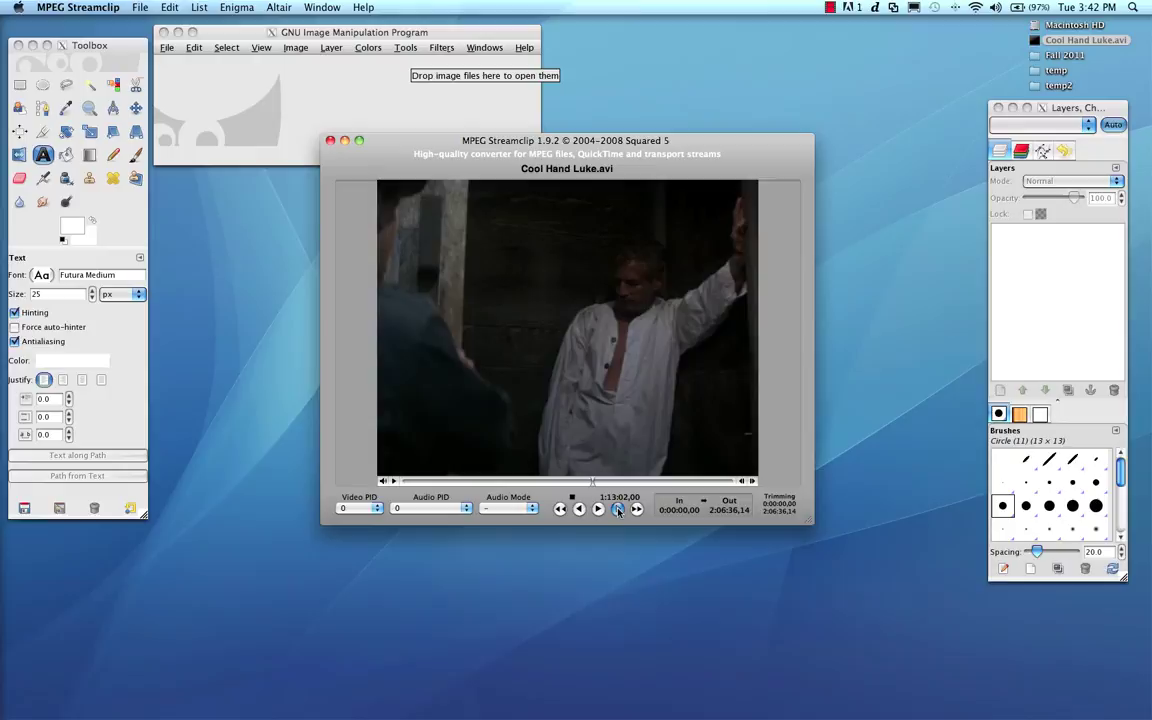
pyautogui.click(620, 510)
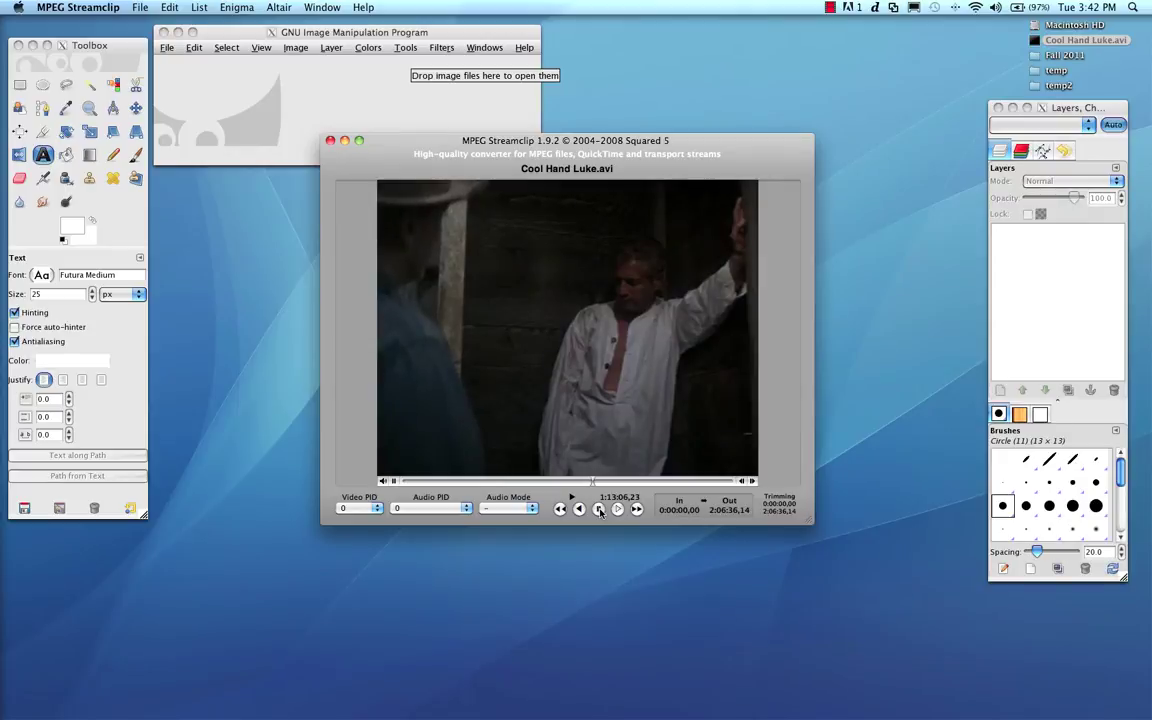
pyautogui.click(600, 510)
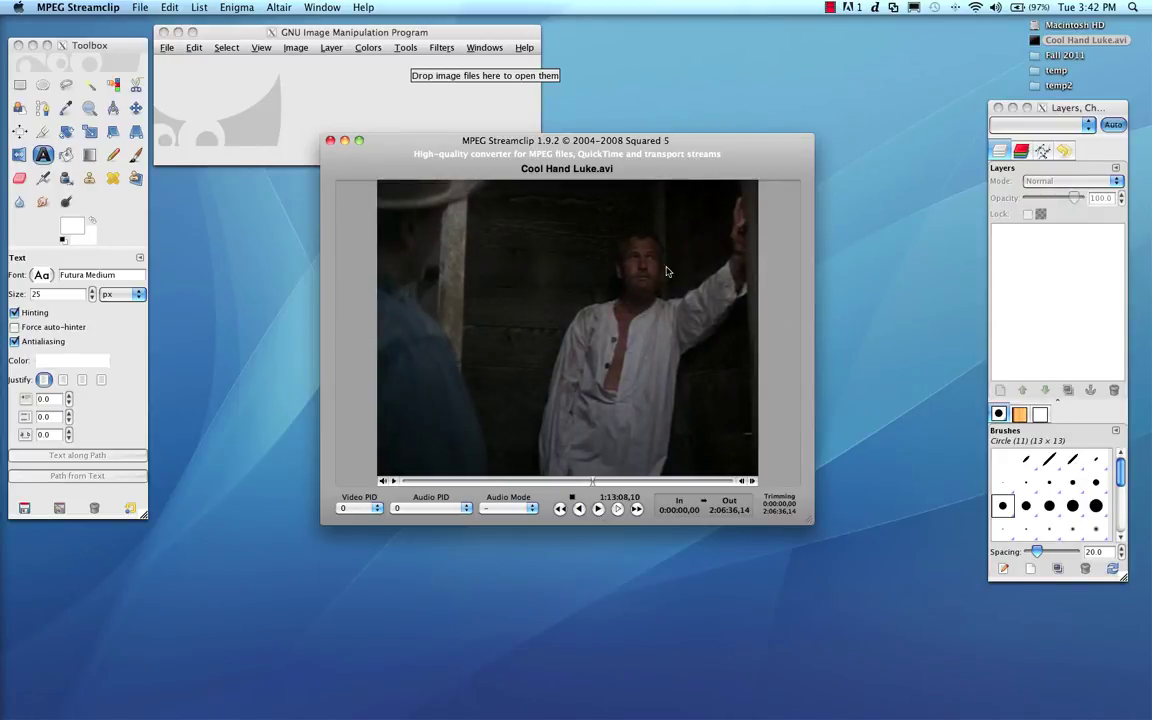
pyautogui.moveTo(730, 157); pyautogui.dragTo(736, 145)
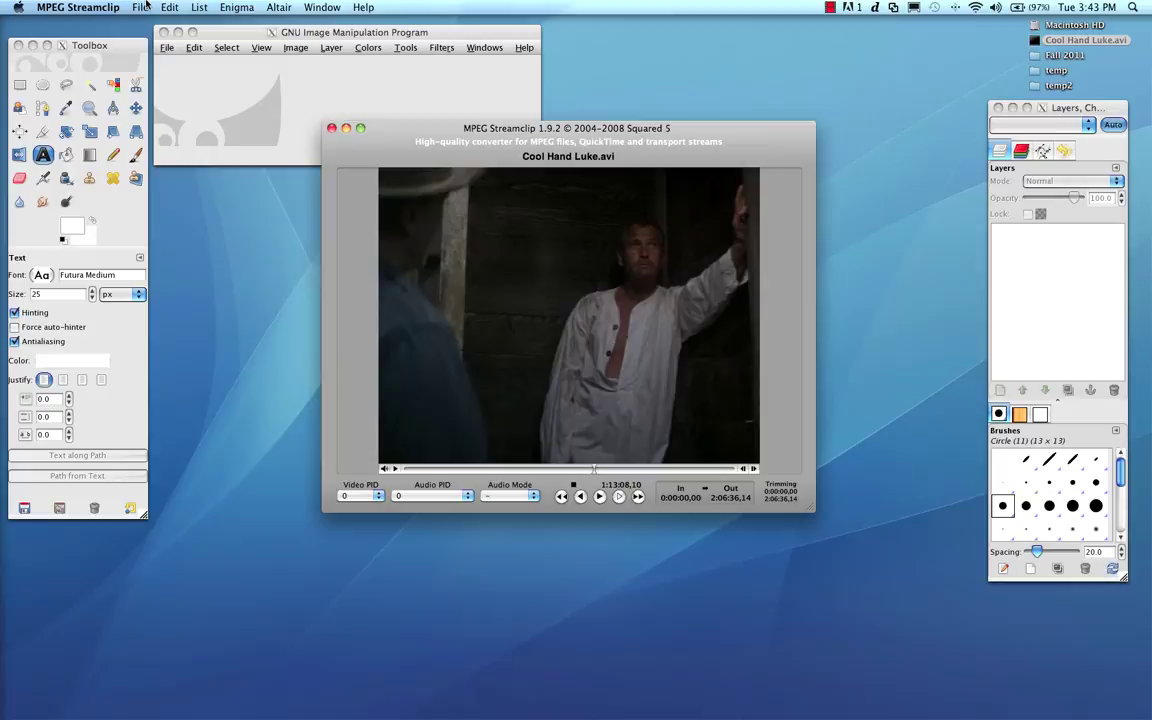
# Step: Export the current frame with JPEG quality raised to maximum
pyautogui.click(145, 7)
pyautogui.click(163, 203)
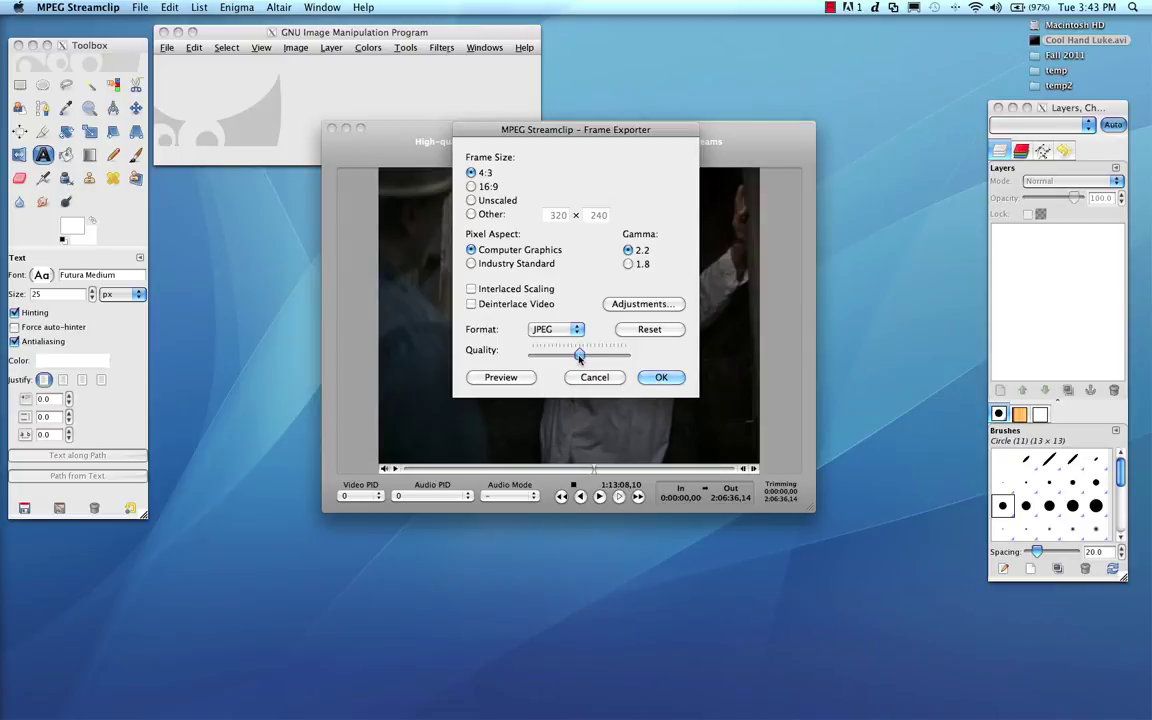
pyautogui.moveTo(580, 353); pyautogui.dragTo(659, 358)
pyautogui.click(661, 377)
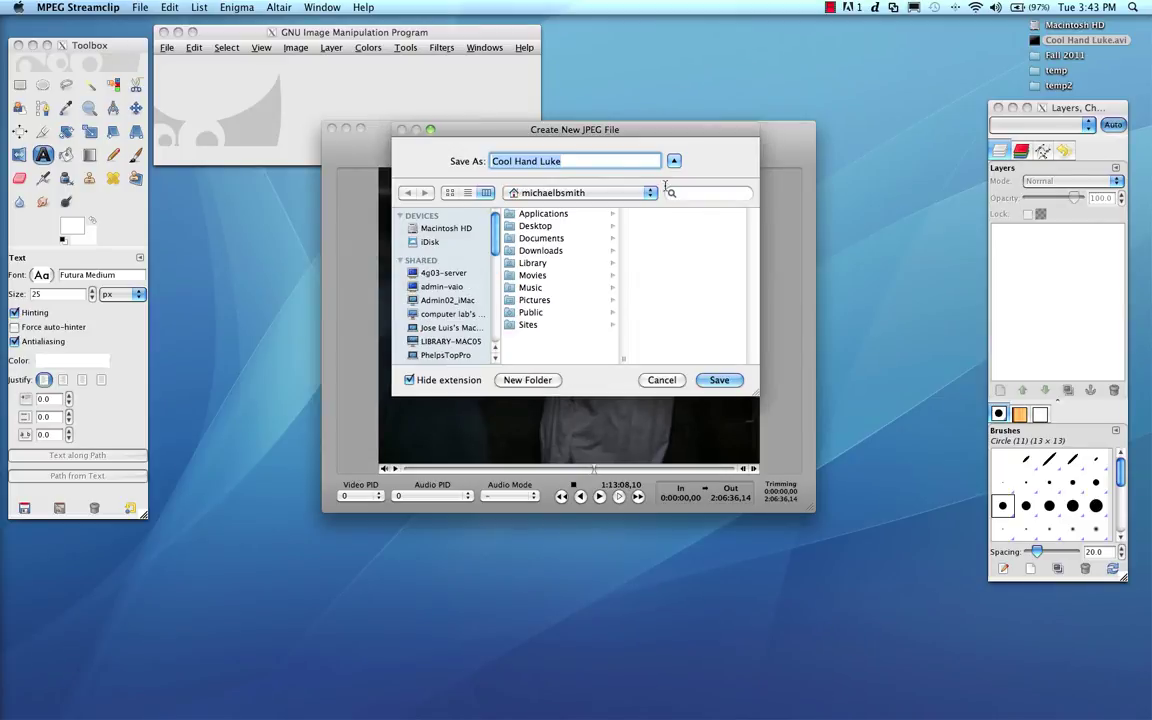
# Step: Save the frame to the Desktop as 'Luke leaves the Box'
pyautogui.click(545, 226)
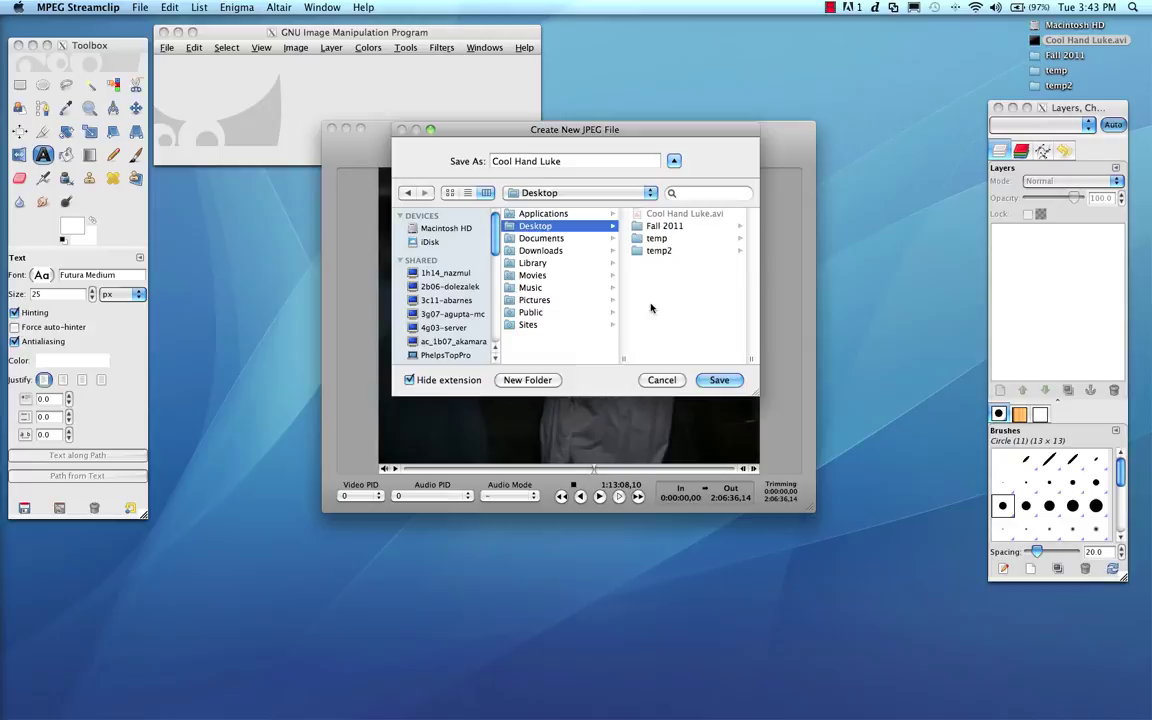
pyautogui.click(578, 161)
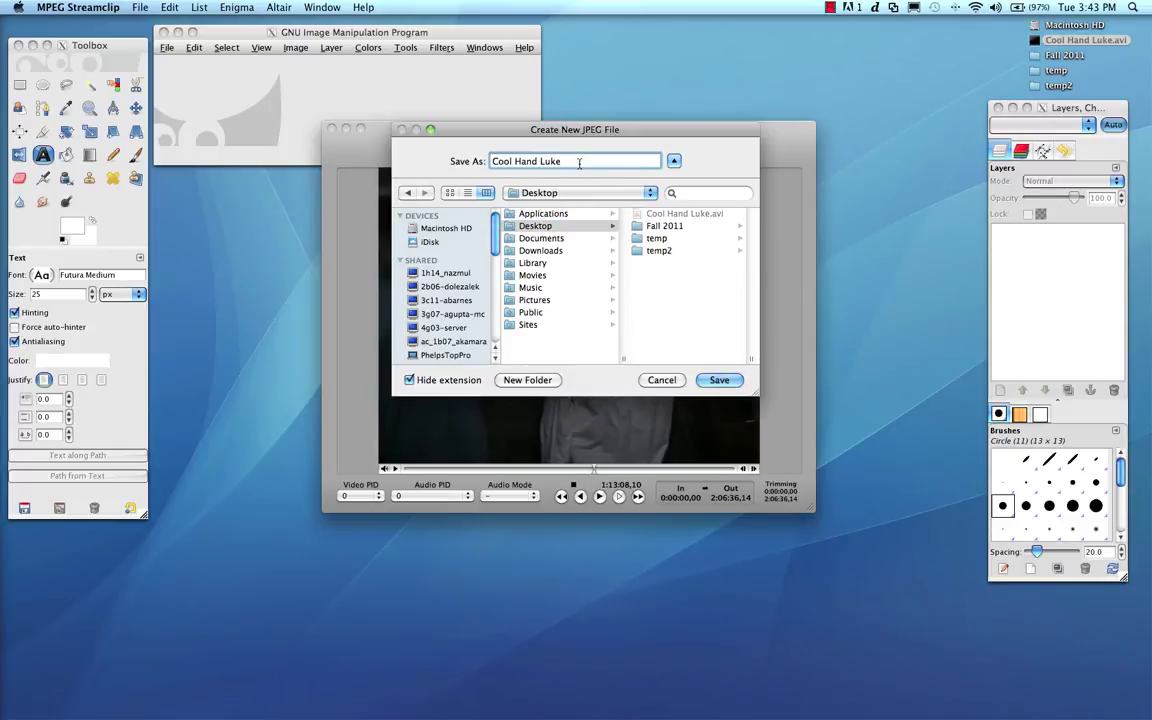
pyautogui.press('BackSpace')
pyautogui.press('BackSpace')
pyautogui.press('BackSpace')
pyautogui.press('BackSpace')
pyautogui.press('BackSpace')
pyautogui.press('BackSpace')
pyautogui.press('BackSpace')
pyautogui.press('BackSpace')
pyautogui.press('BackSpace')
pyautogui.press('BackSpace')
pyautogui.press('BackSpace')
pyautogui.press('BackSpace')
pyautogui.press('BackSpace')
pyautogui.press('BackSpace')
pyautogui.write('L')
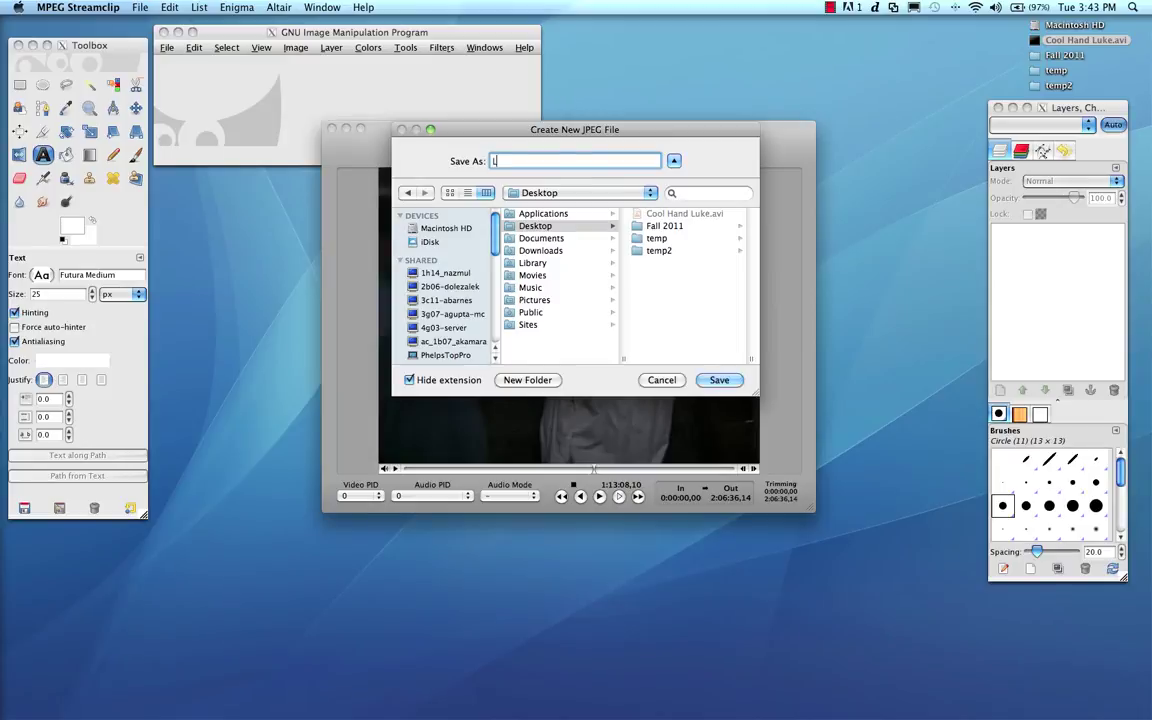
pyautogui.write('uke leaves the Box')
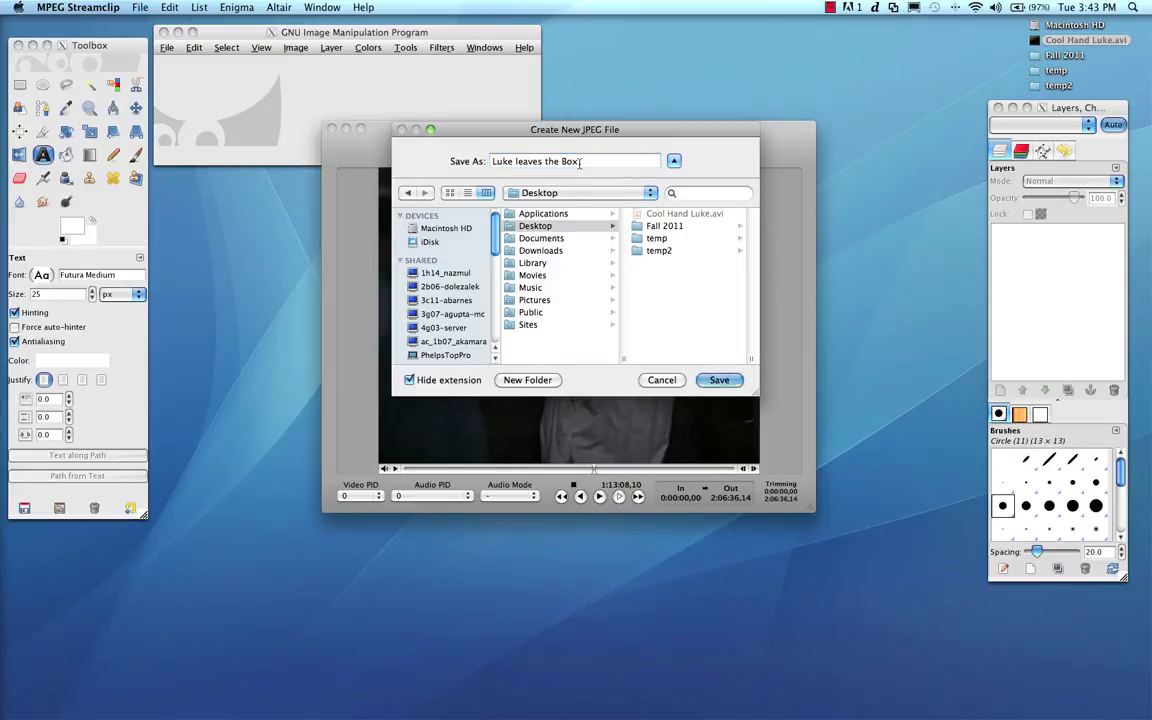
pyautogui.press('Return')
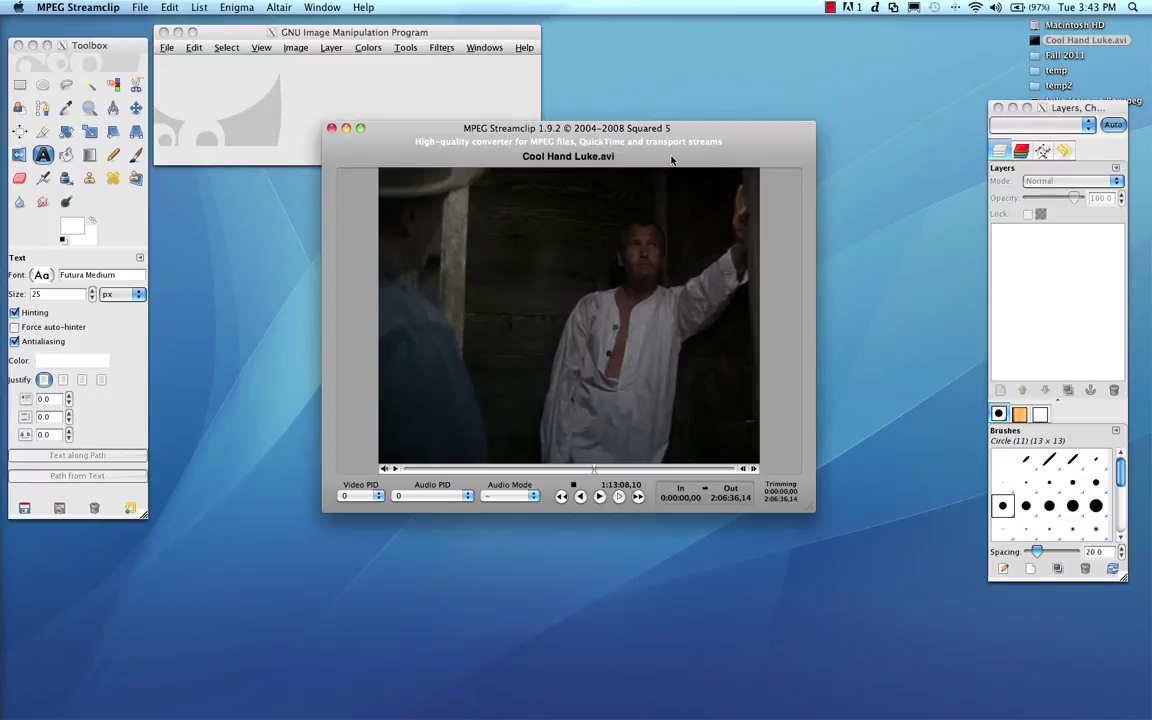
# Step: Quit MPEG Streamclip and move GIMP's image window toward the centre
pyautogui.press('super+q')
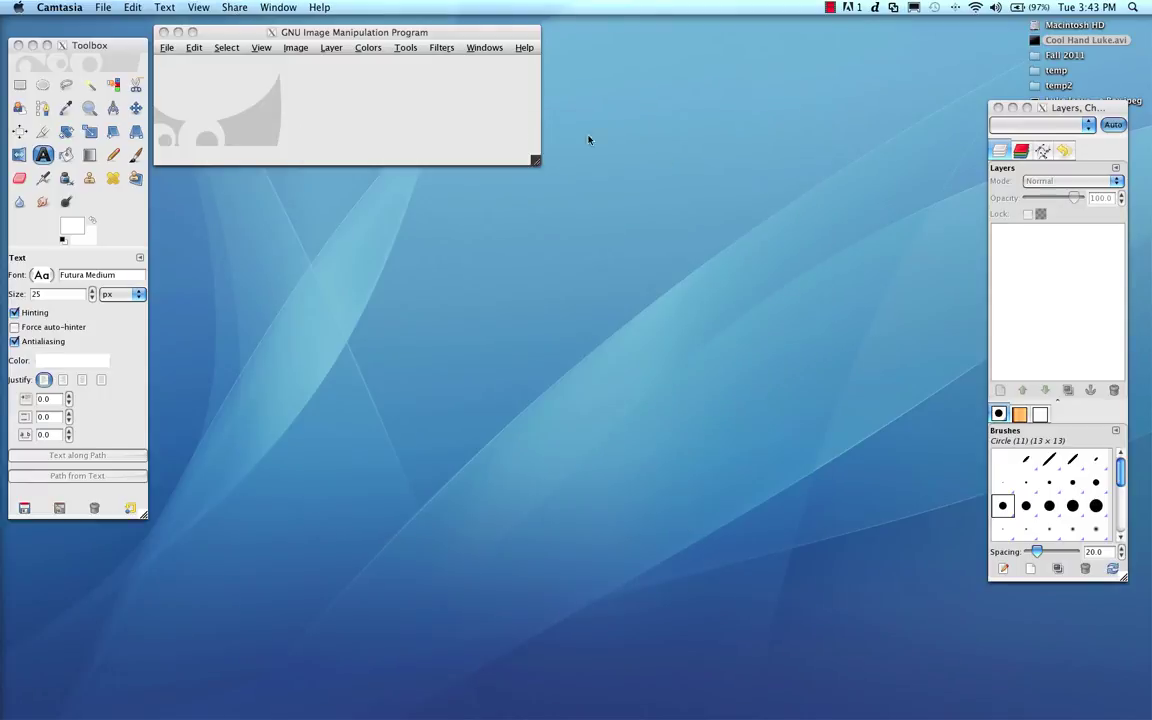
pyautogui.click(457, 122)
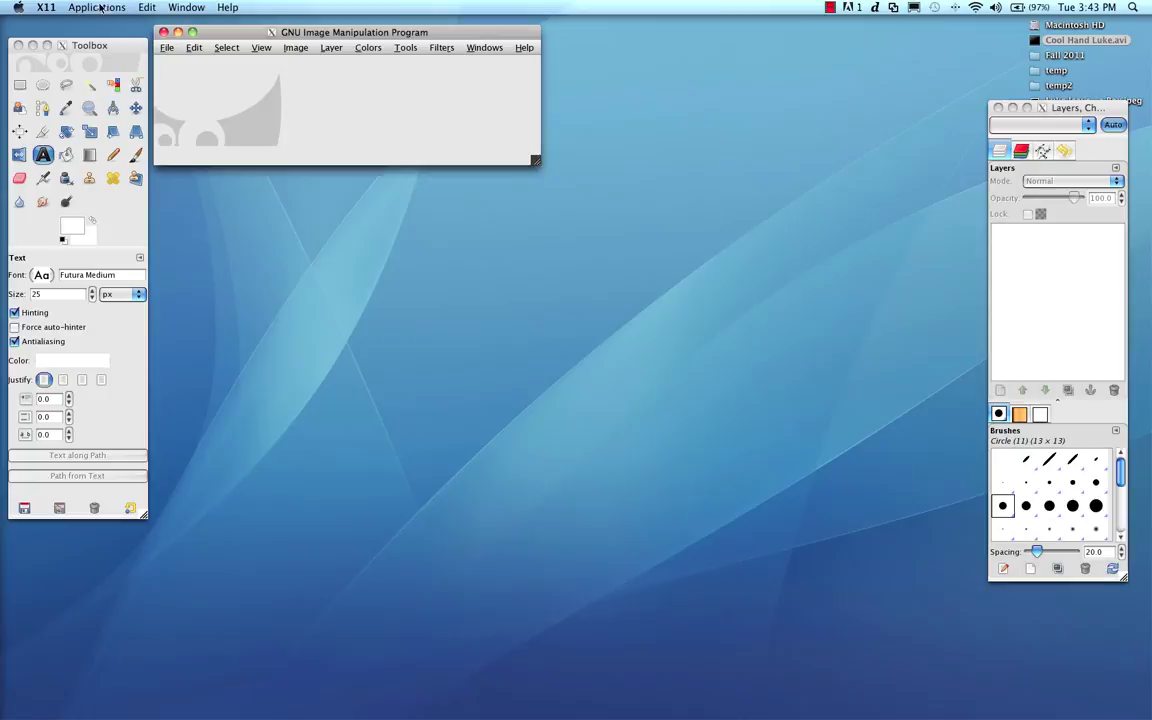
pyautogui.moveTo(228, 38); pyautogui.dragTo(358, 61)
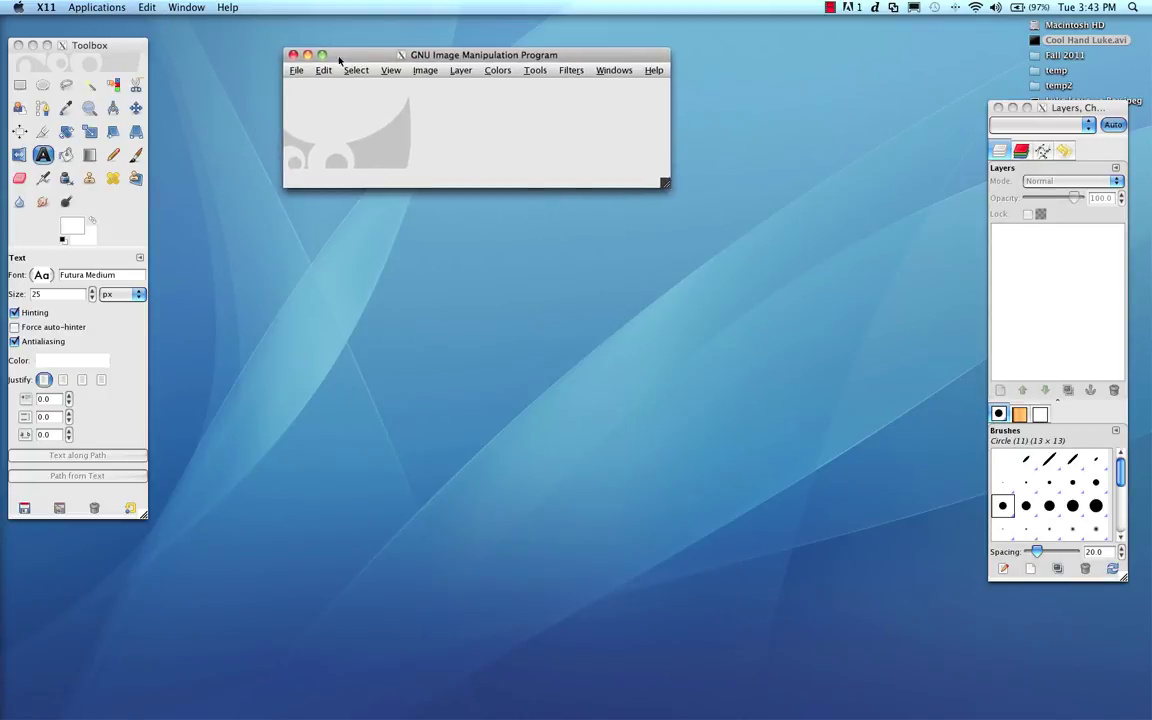
# Step: Open Luke leaves the Box.jpeg with the sRGB workspace profile and enlarge its window
pyautogui.click(295, 71)
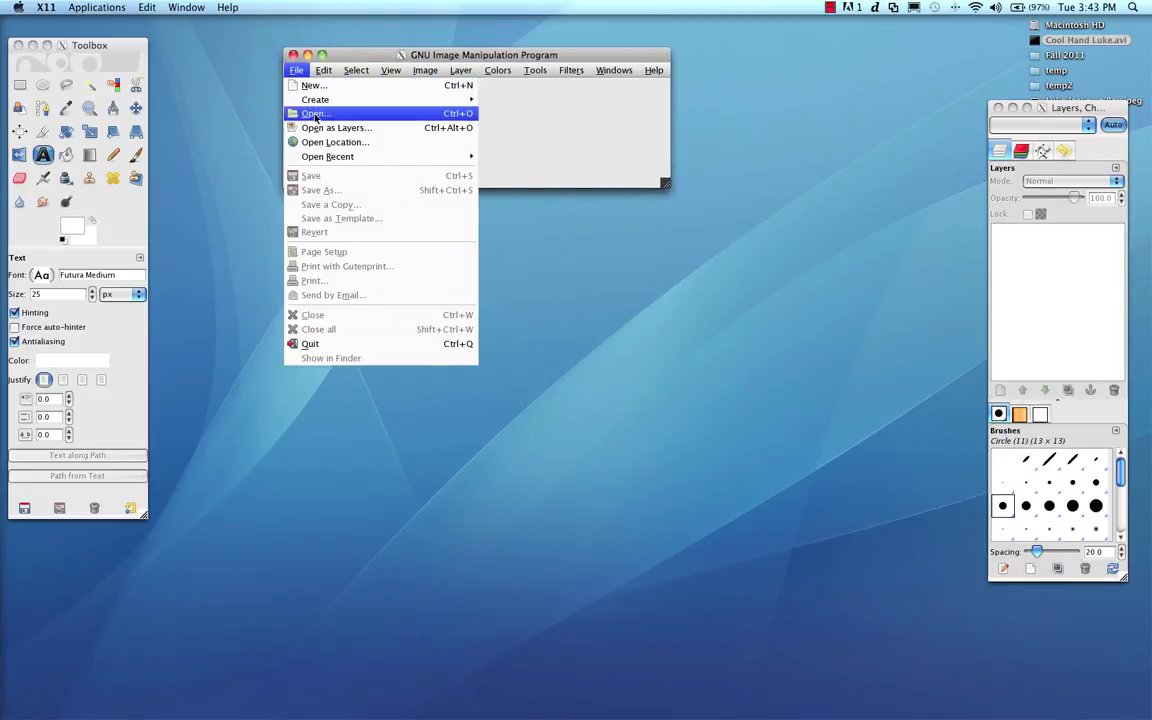
pyautogui.click(316, 113)
pyautogui.click(410, 246)
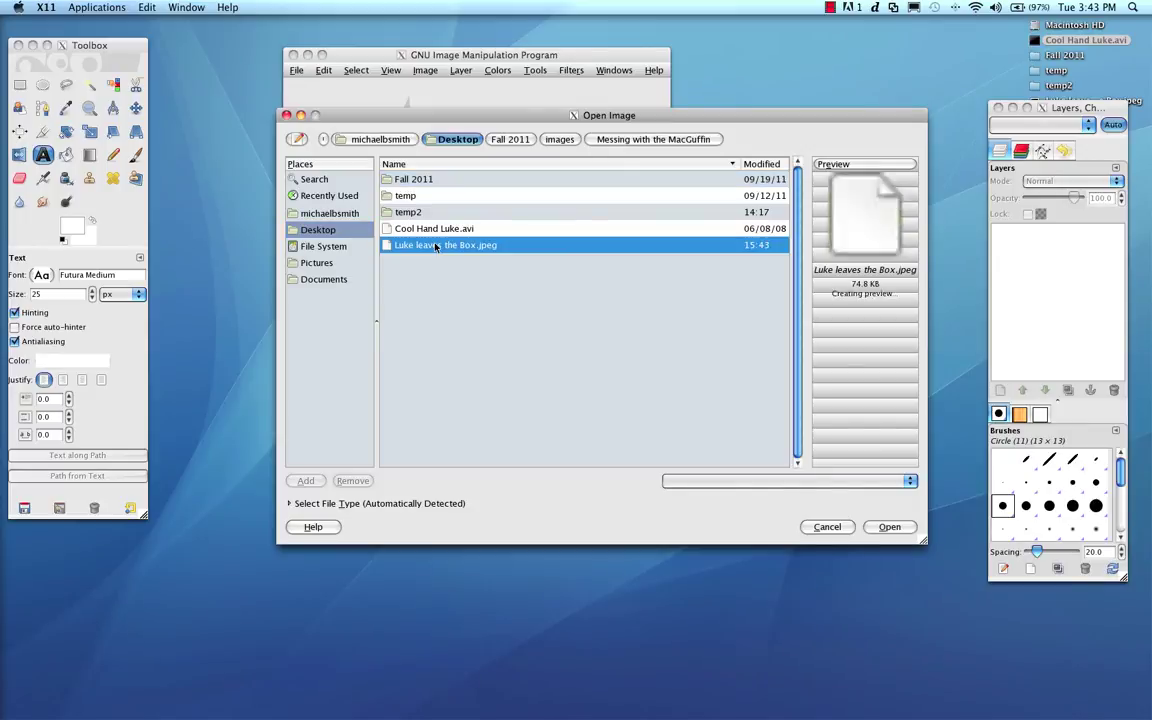
pyautogui.click(889, 526)
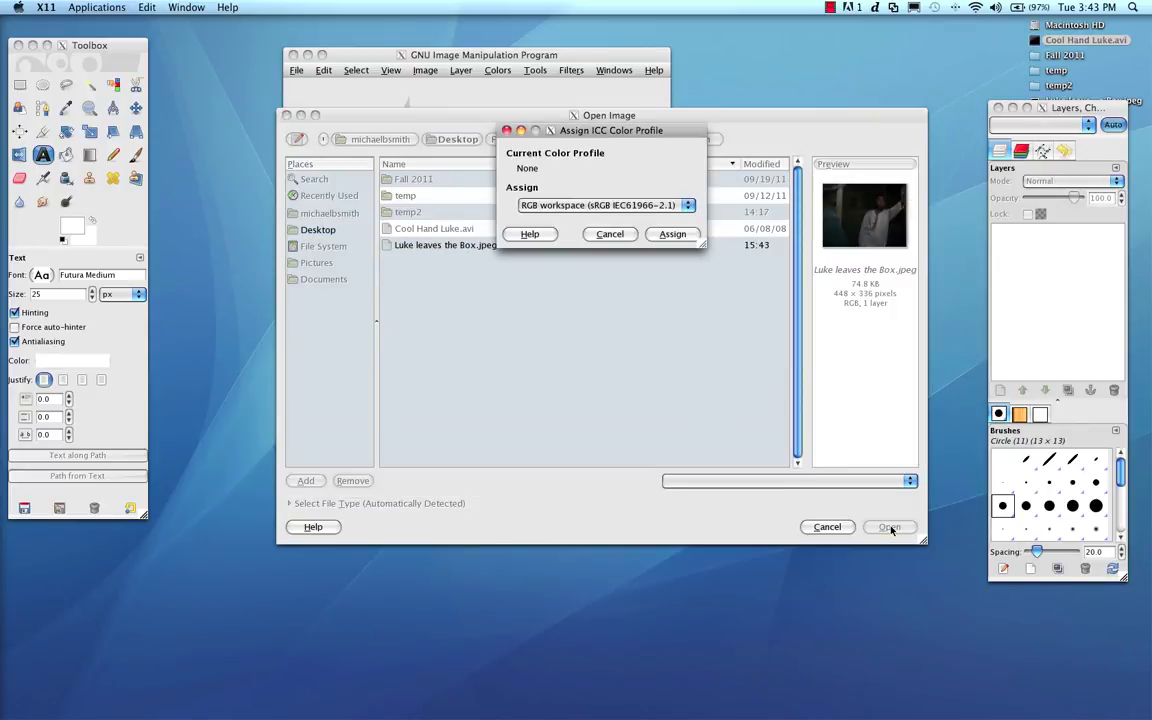
pyautogui.click(688, 234)
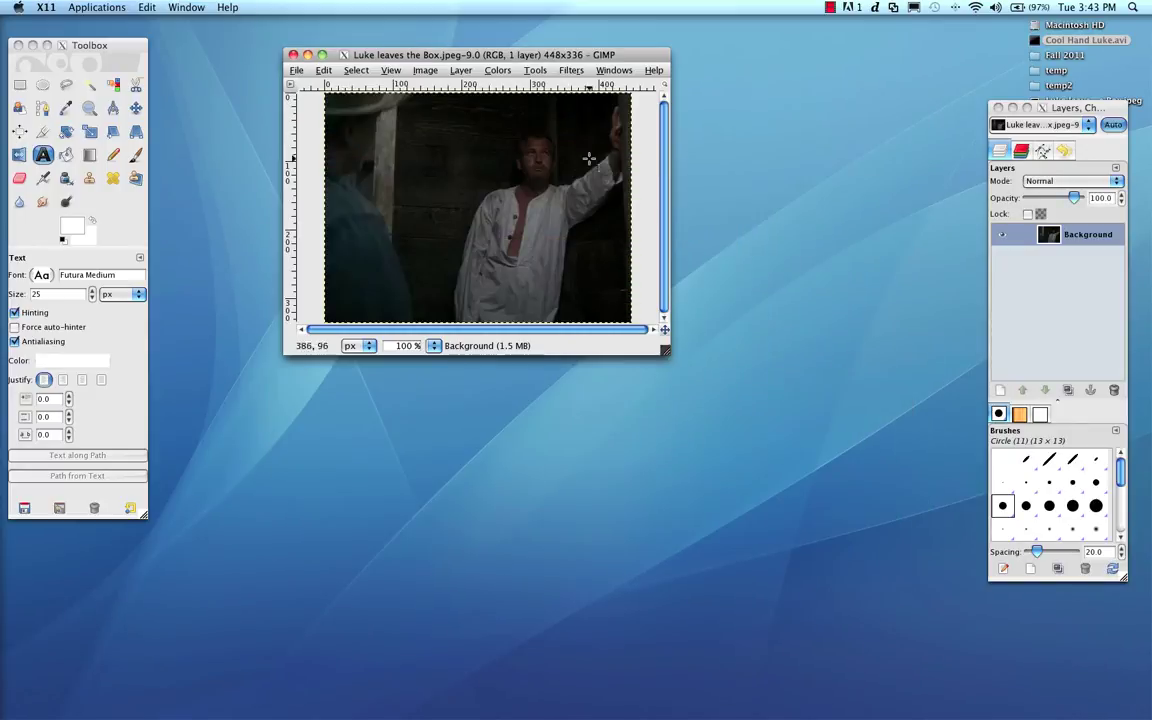
pyautogui.moveTo(667, 350); pyautogui.dragTo(856, 516)
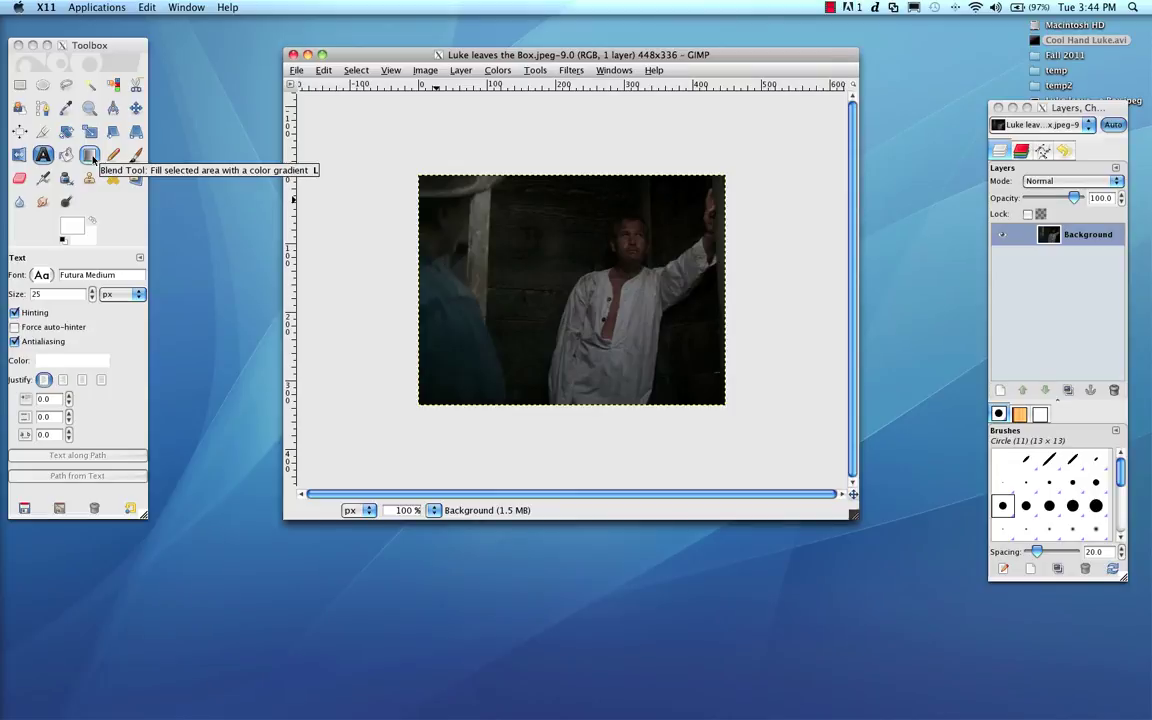
# Step: Rectangle-select a thin strip along the bottom of the frame
pyautogui.click(535, 72)
pyautogui.moveTo(543, 87)
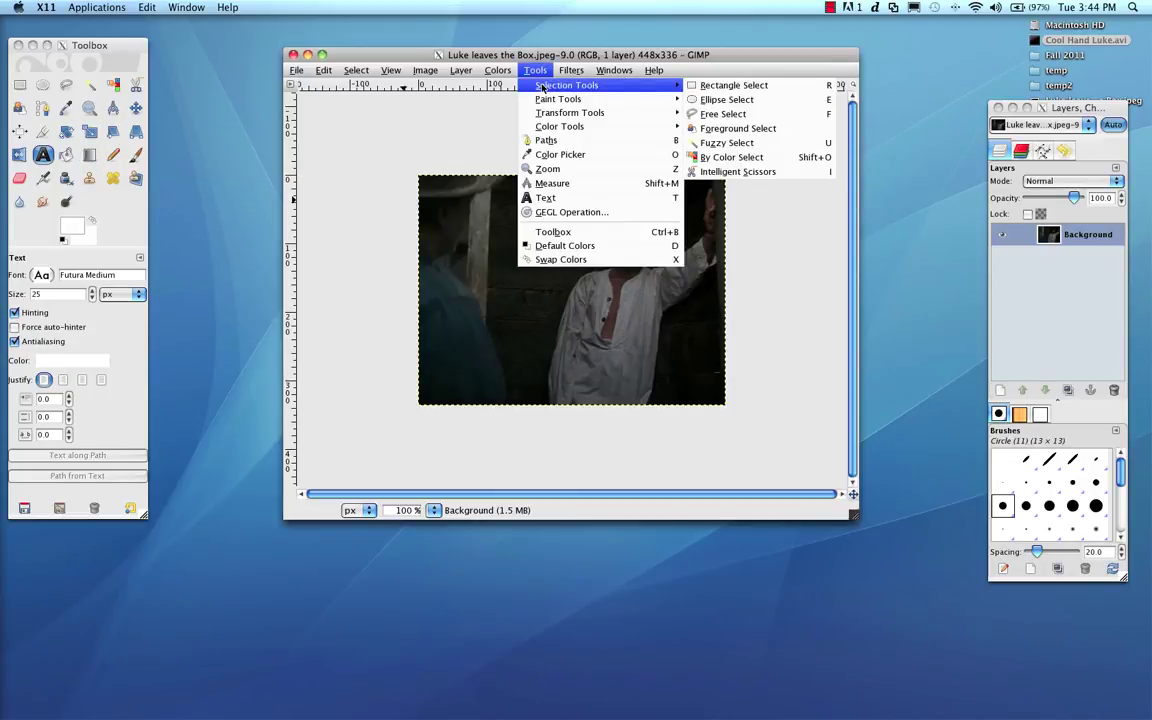
pyautogui.click(735, 86)
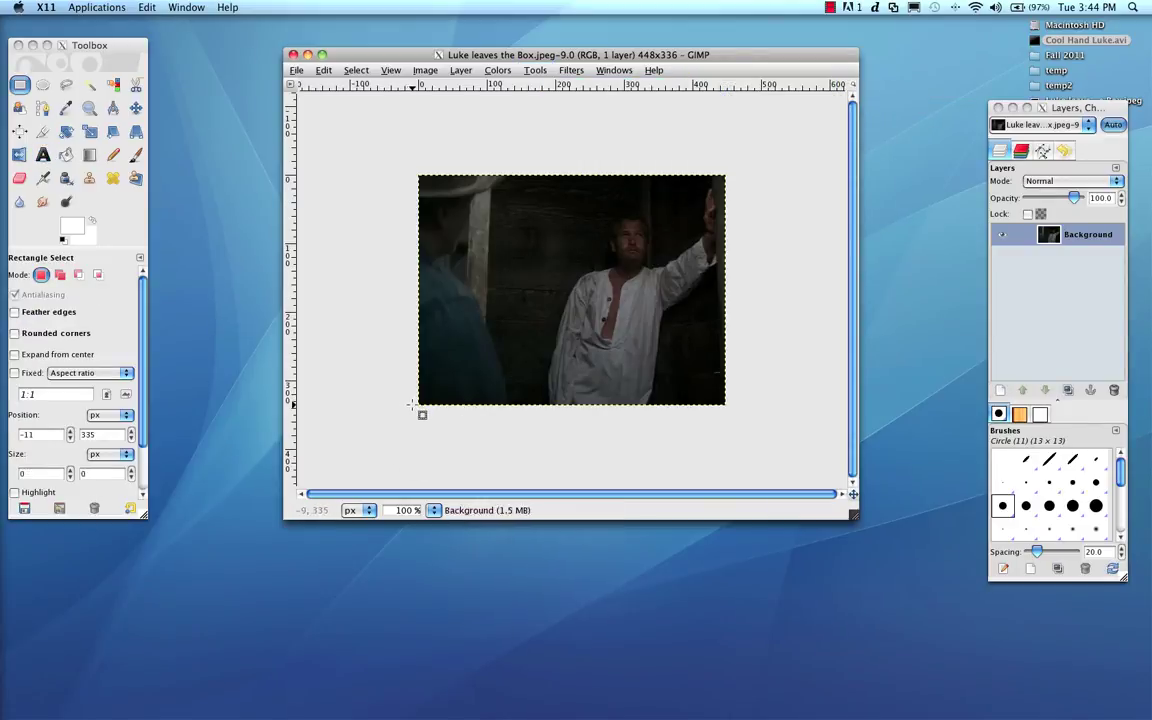
pyautogui.moveTo(411, 404); pyautogui.dragTo(735, 372)
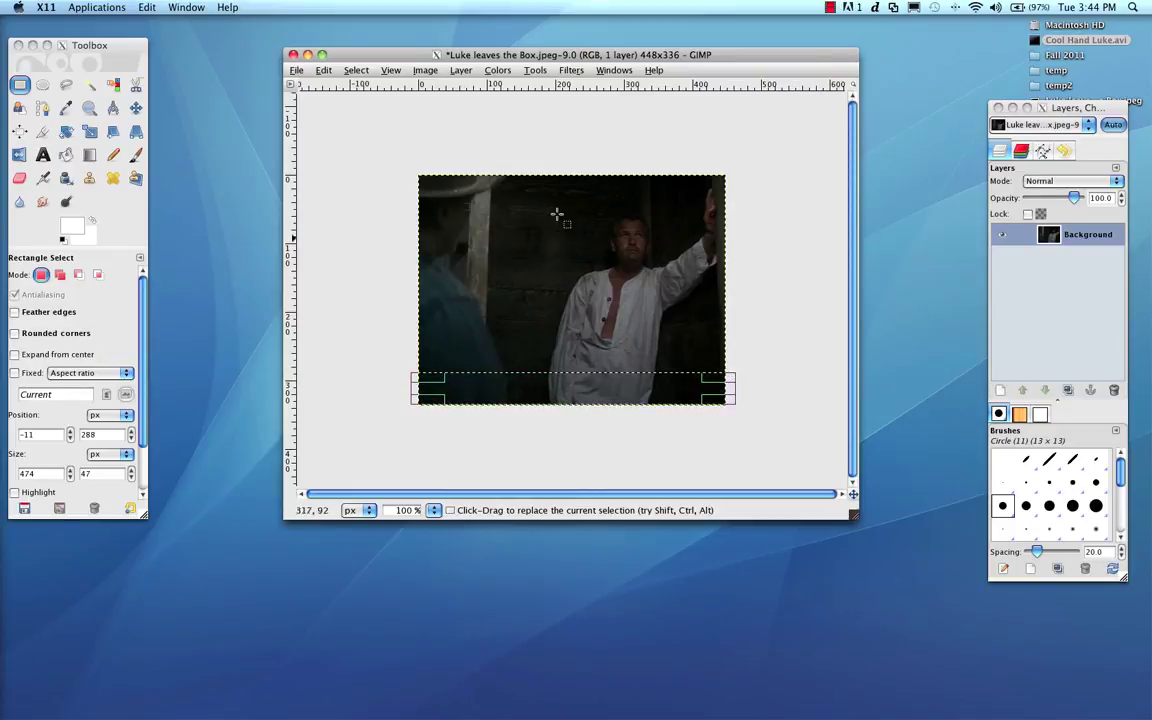
# Step: Reset colours to default black and white, then fill the strip with the black foreground colour
pyautogui.click(498, 70)
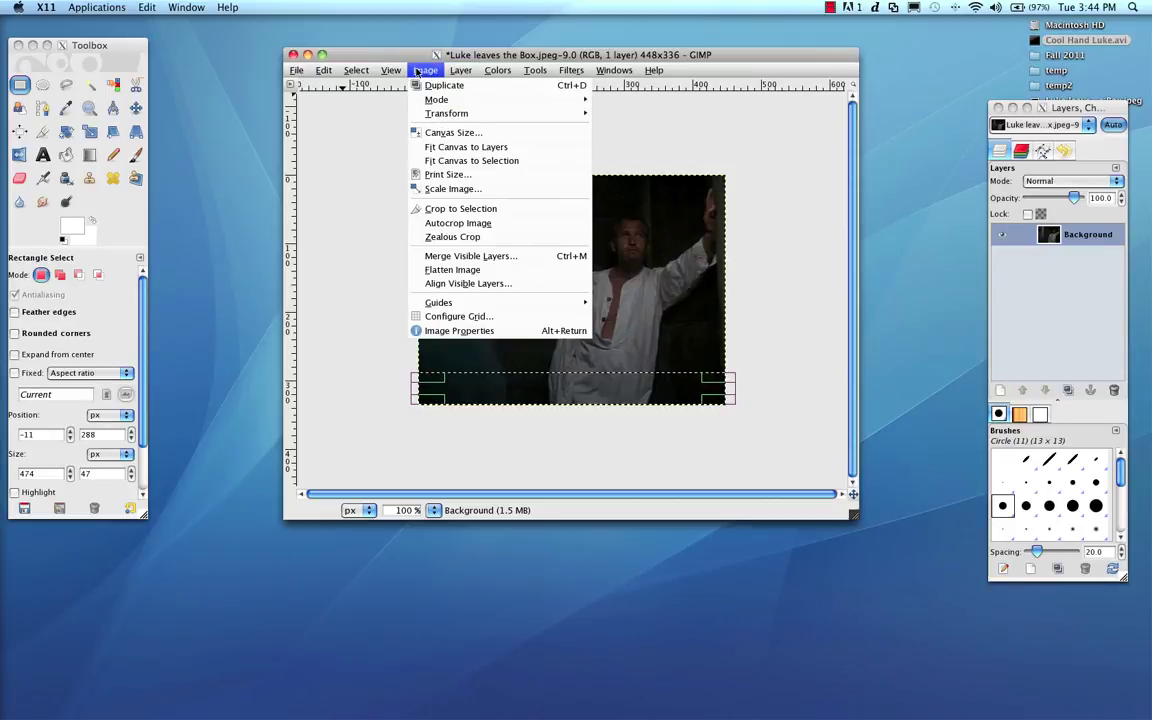
pyautogui.moveTo(520, 76)
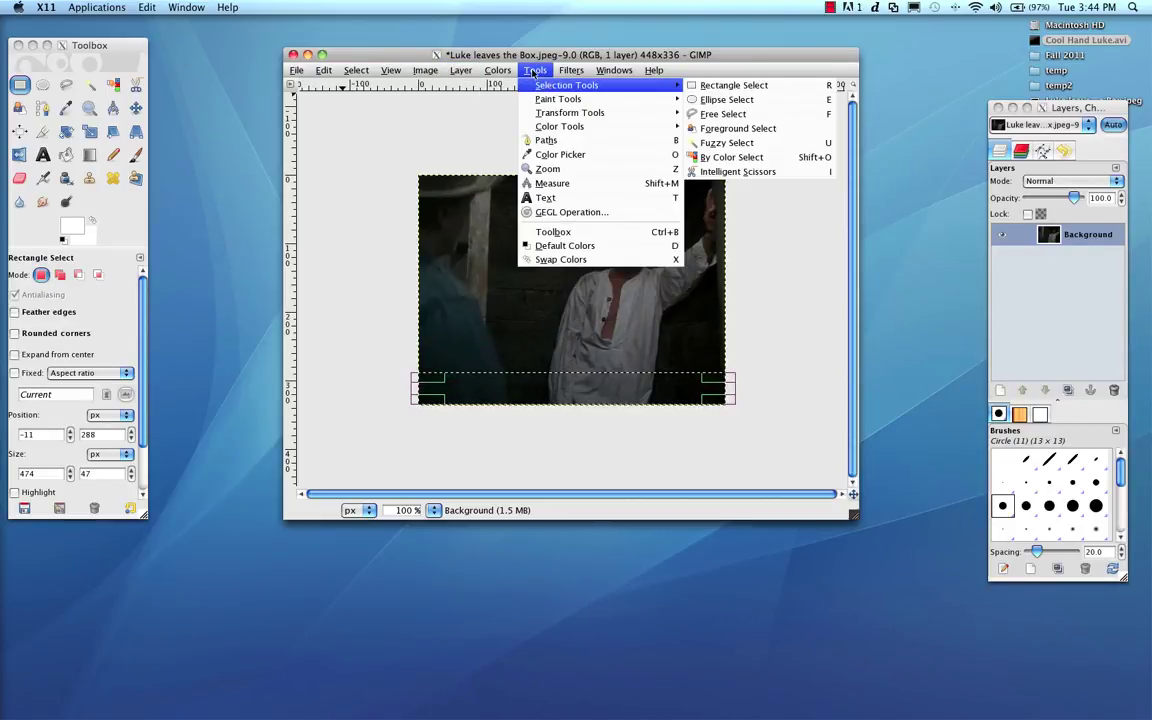
pyautogui.moveTo(392, 76)
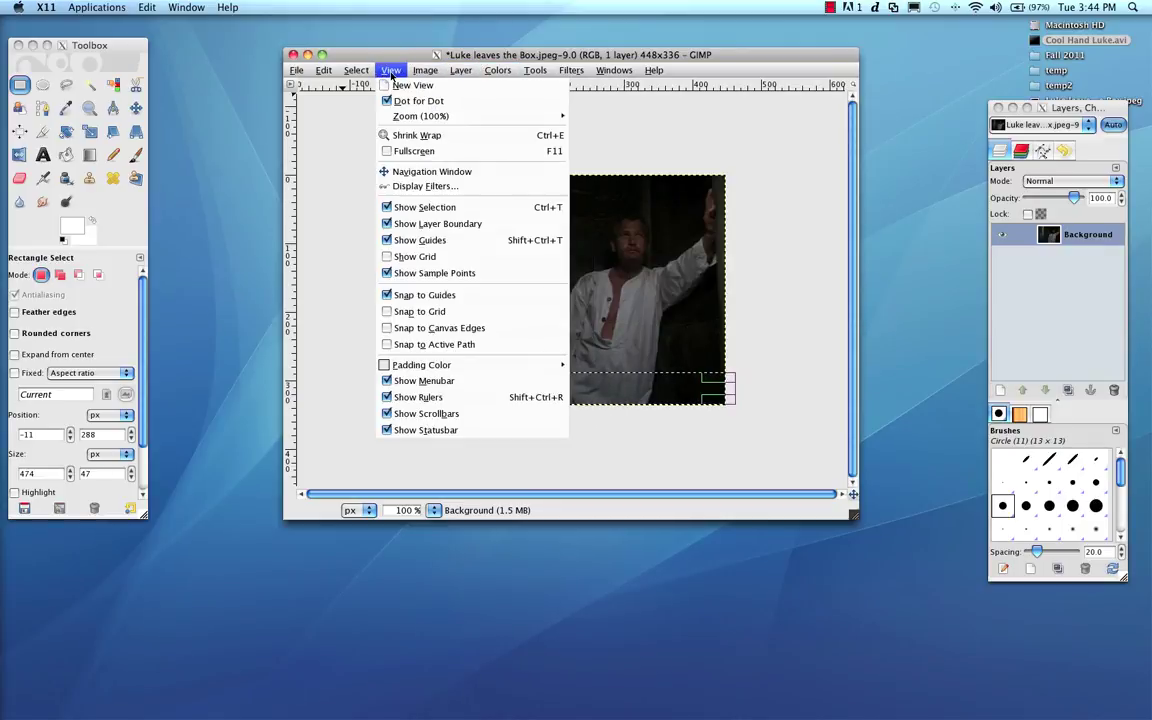
pyautogui.moveTo(430, 118)
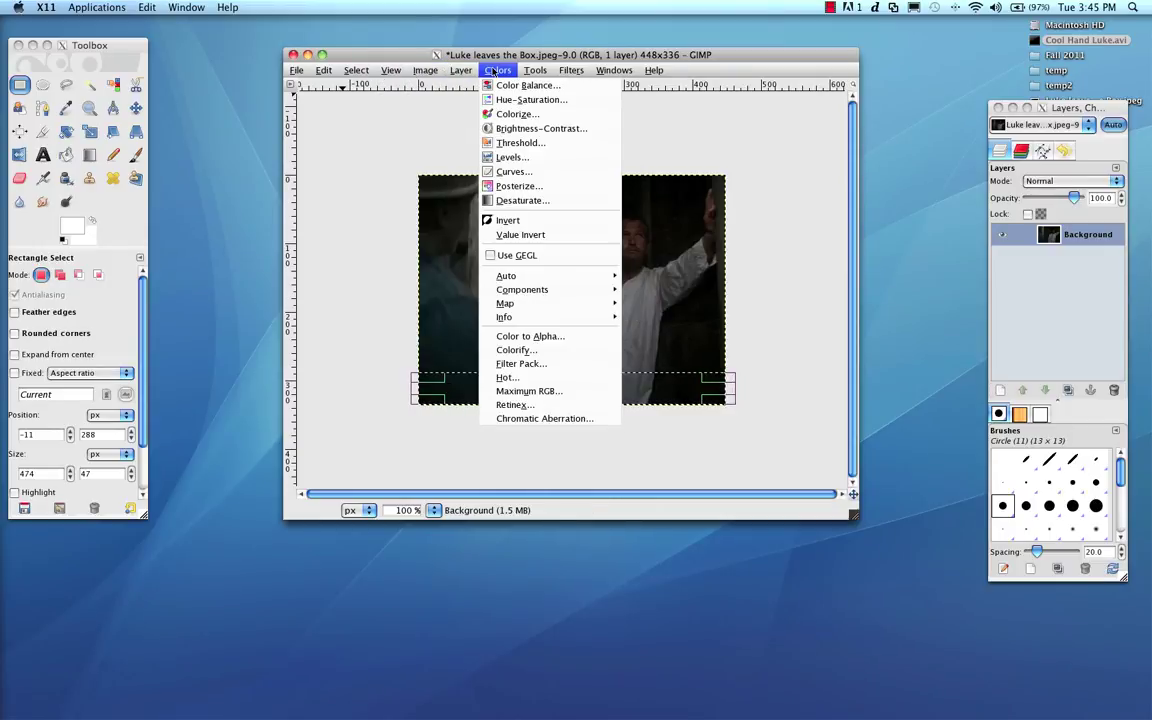
pyautogui.moveTo(574, 70)
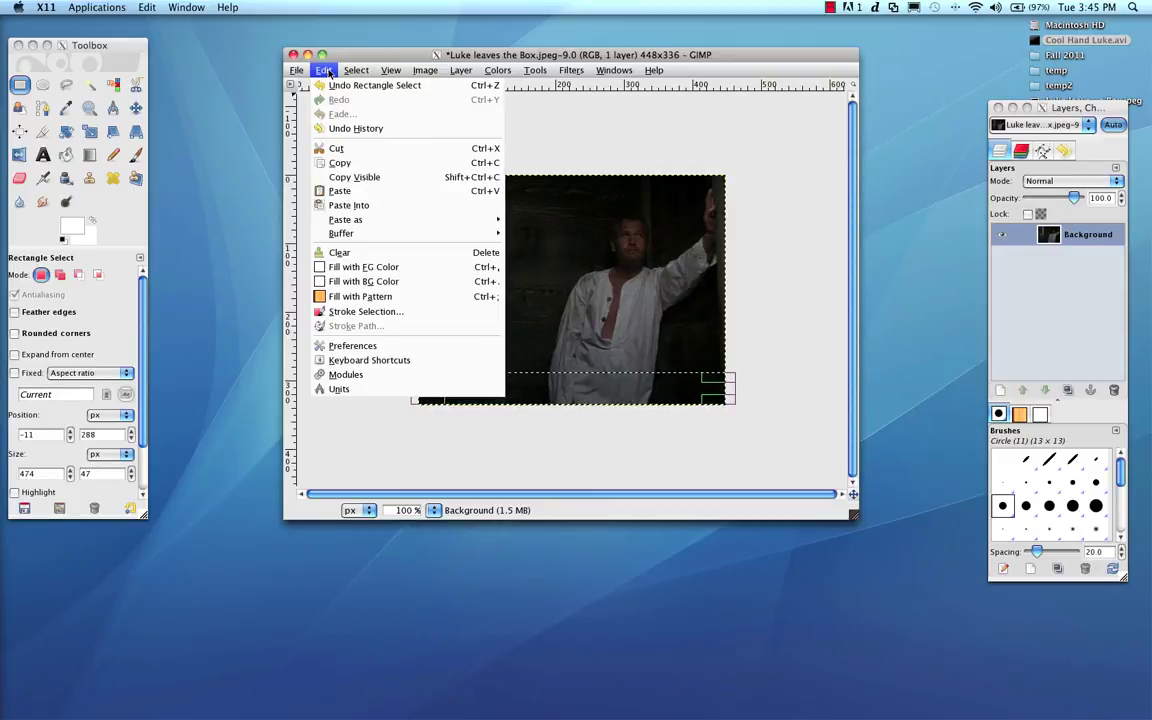
pyautogui.click(329, 73)
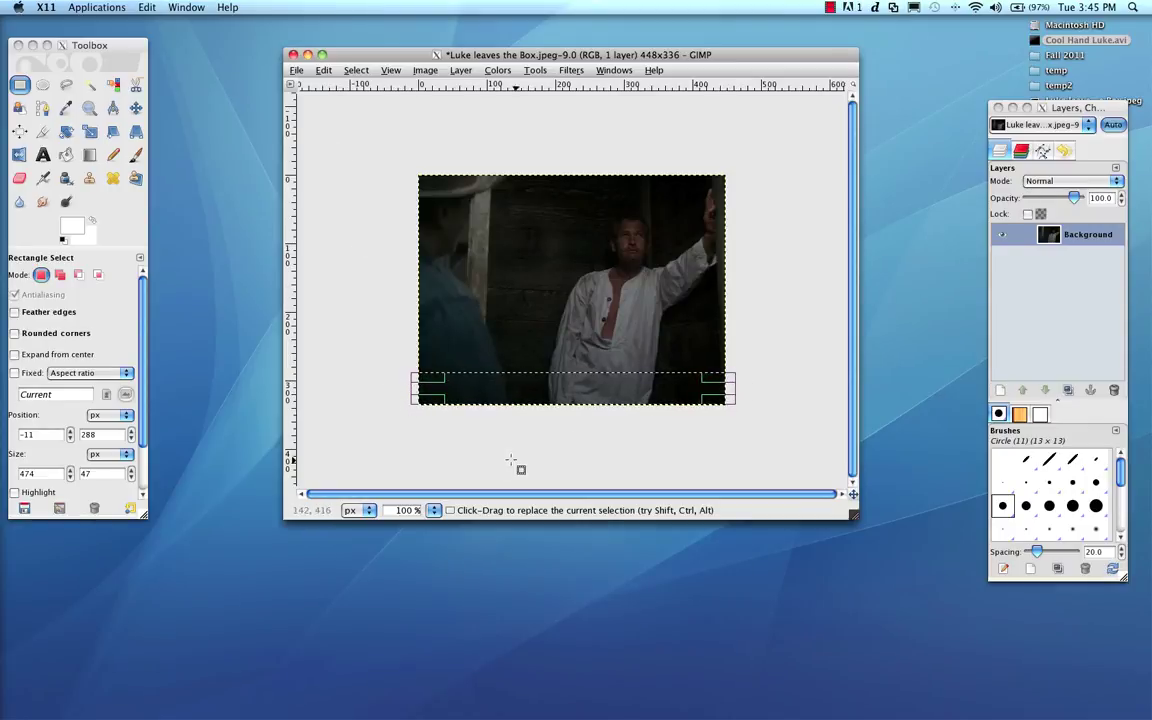
pyautogui.click(323, 71)
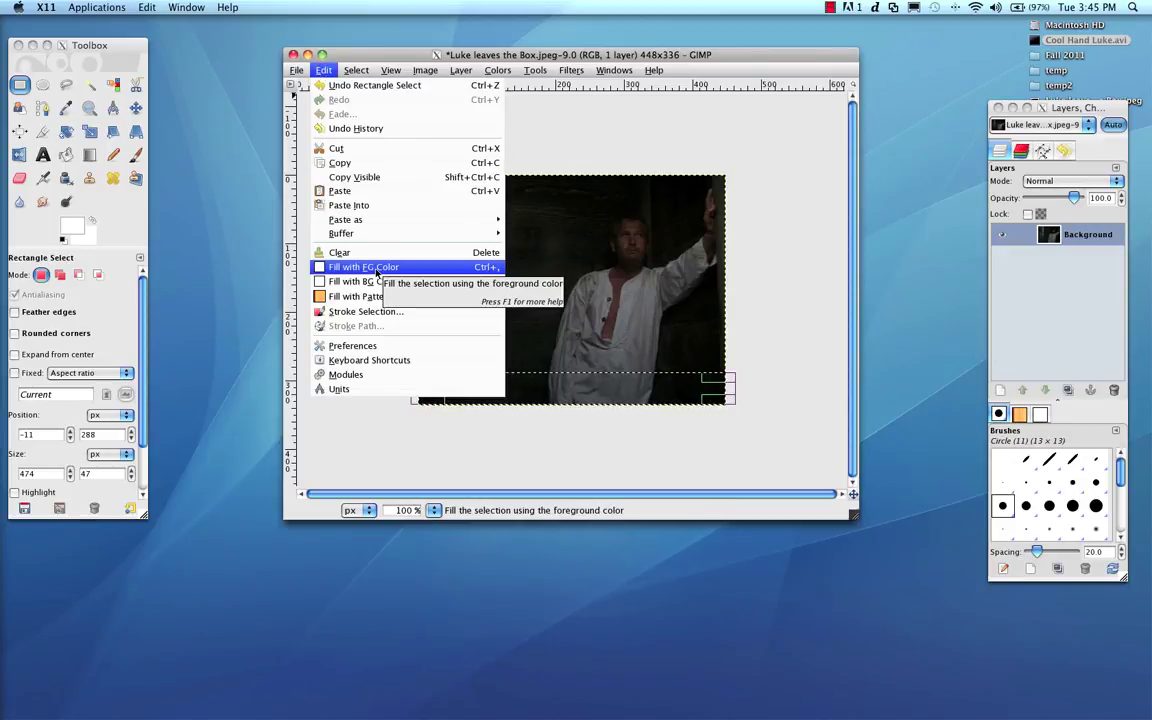
pyautogui.click(103, 215)
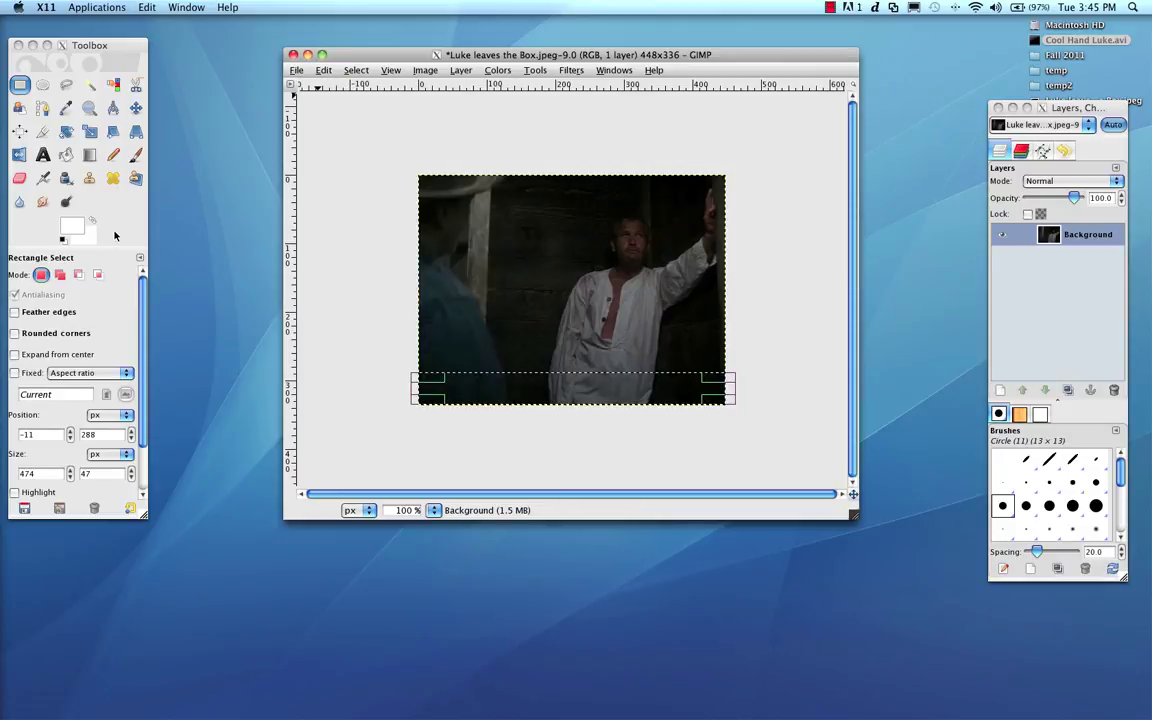
pyautogui.click(62, 240)
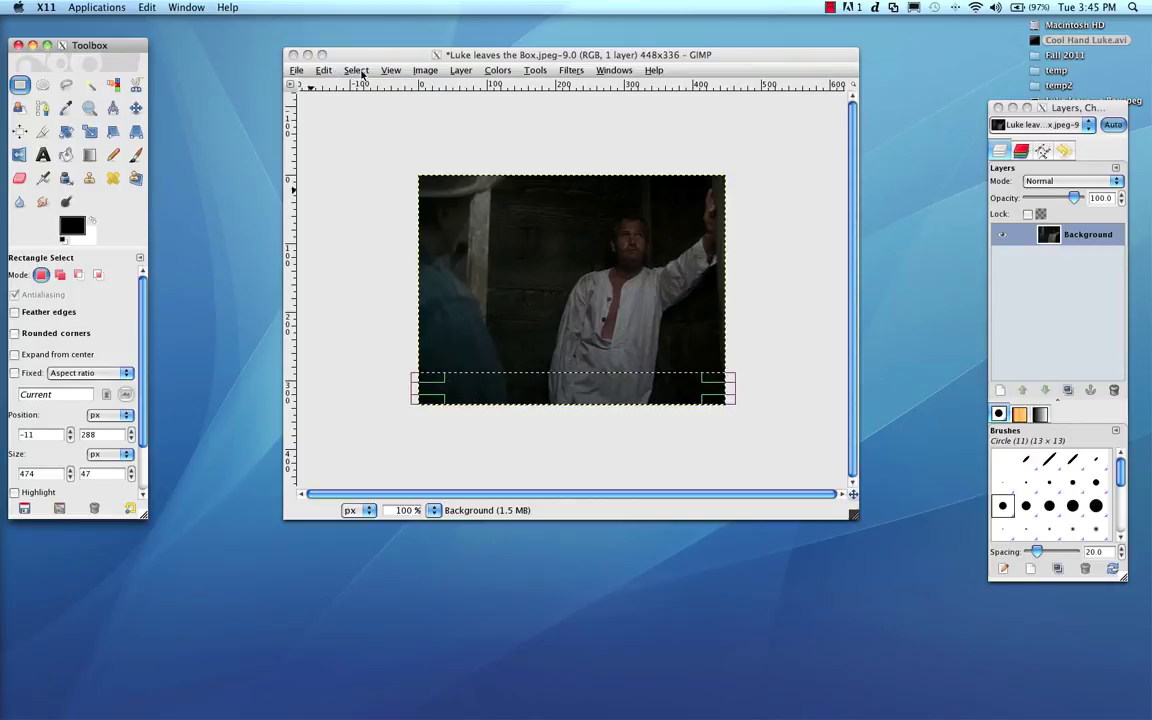
pyautogui.click(318, 70)
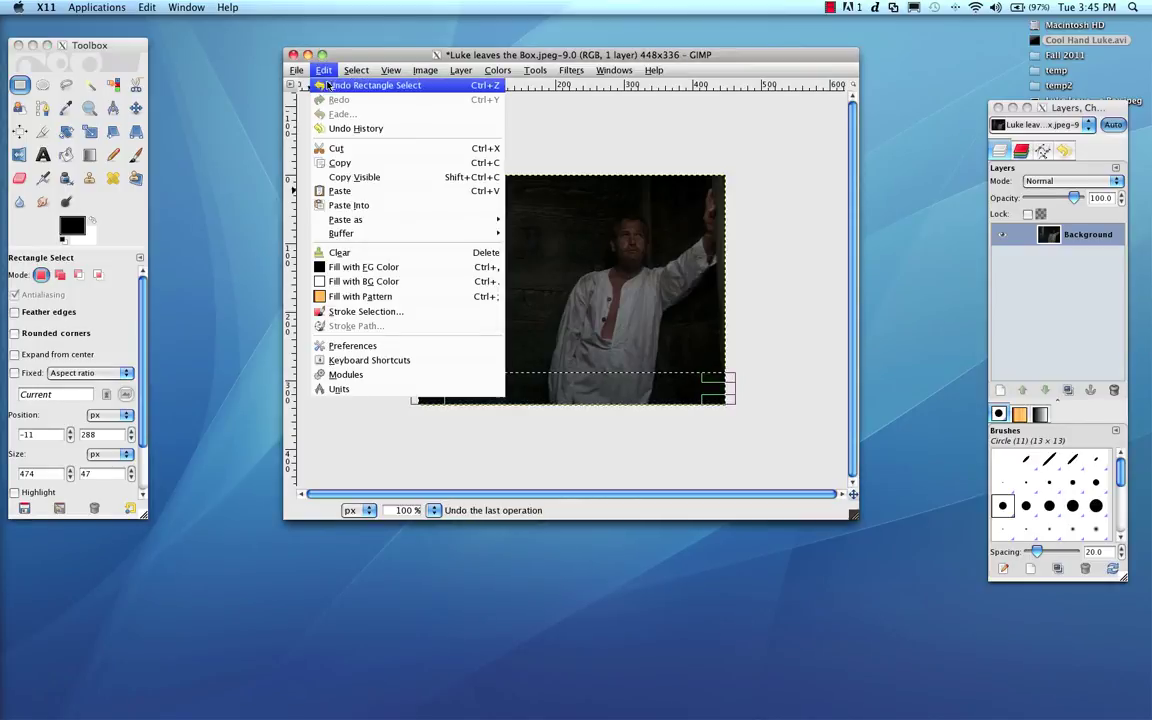
pyautogui.click(352, 267)
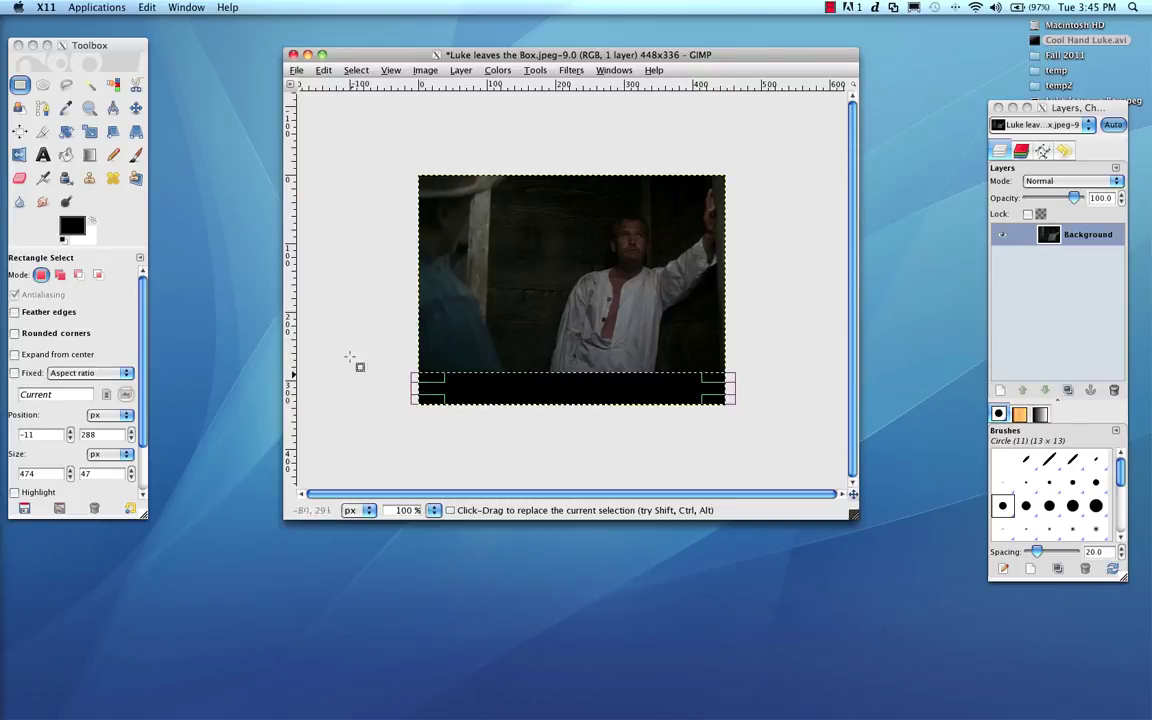
# Step: Add white text on the strip reading 'Thanks Boss. With all that rest in the box I'm ready to get back on the work gan'
pyautogui.click(44, 155)
pyautogui.click(44, 155)
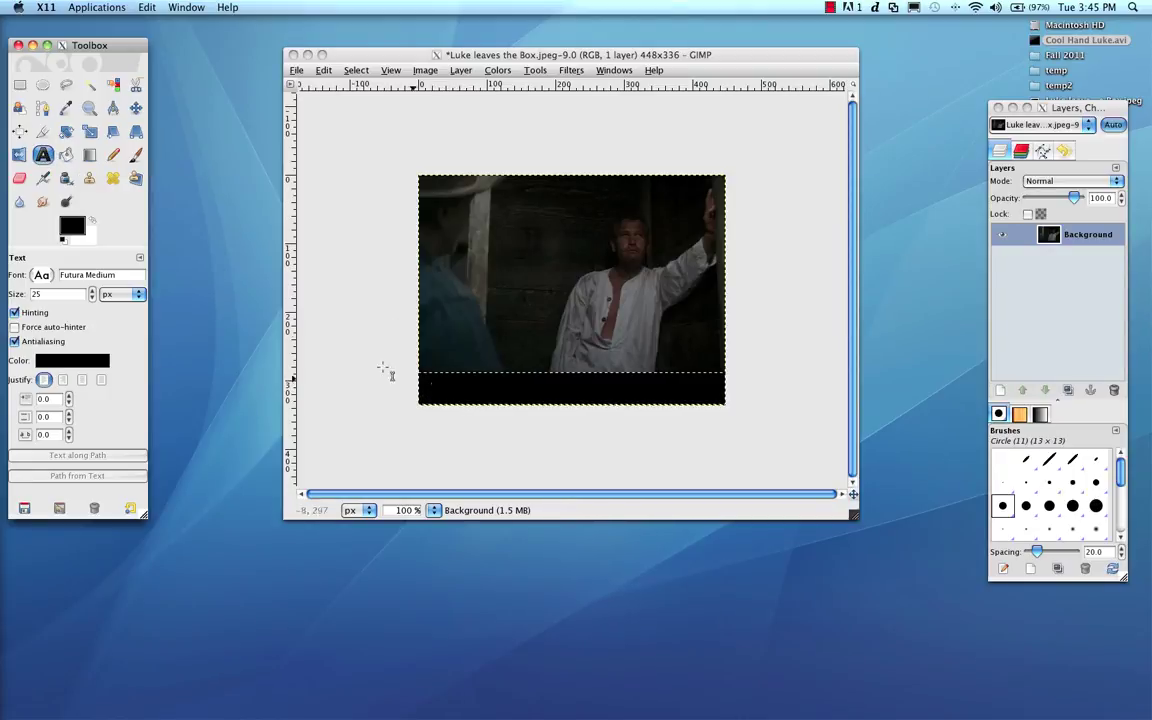
pyautogui.click(90, 224)
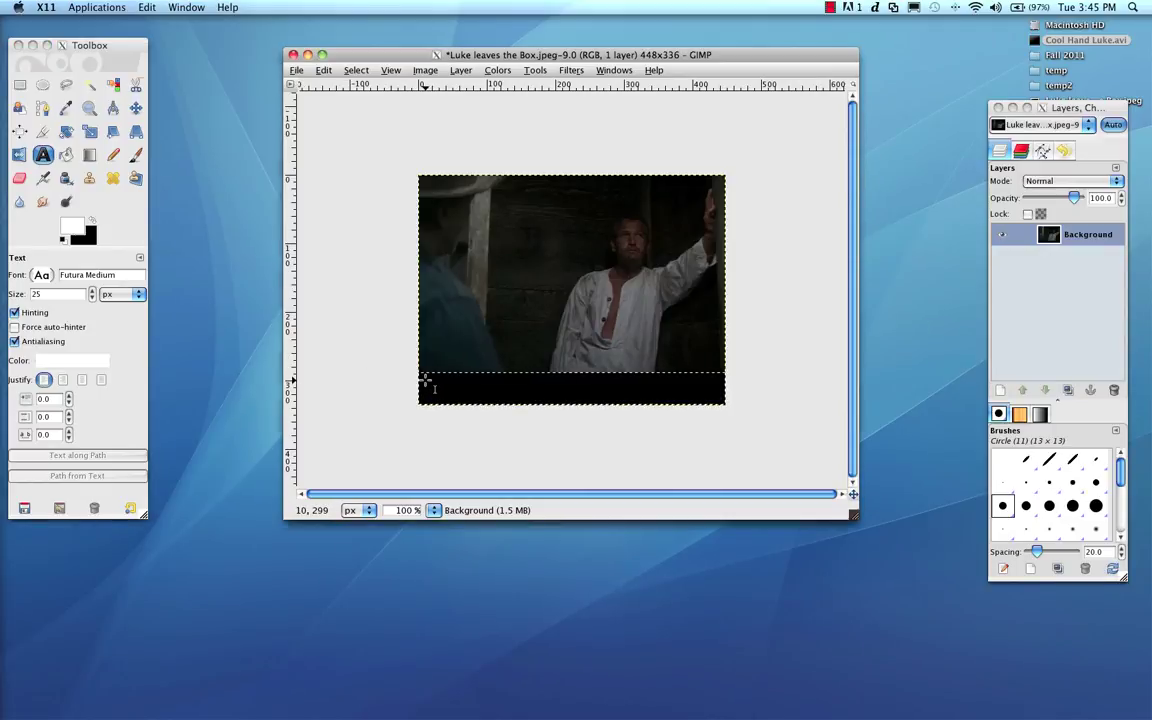
pyautogui.click(425, 380)
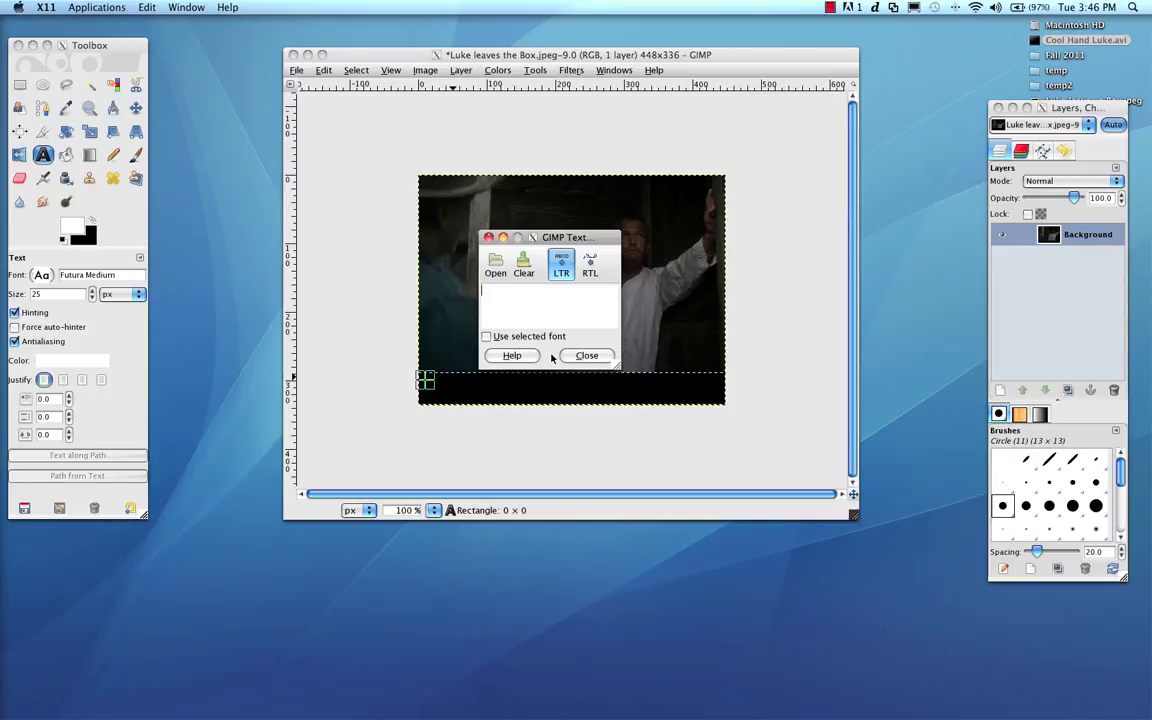
pyautogui.write('Than')
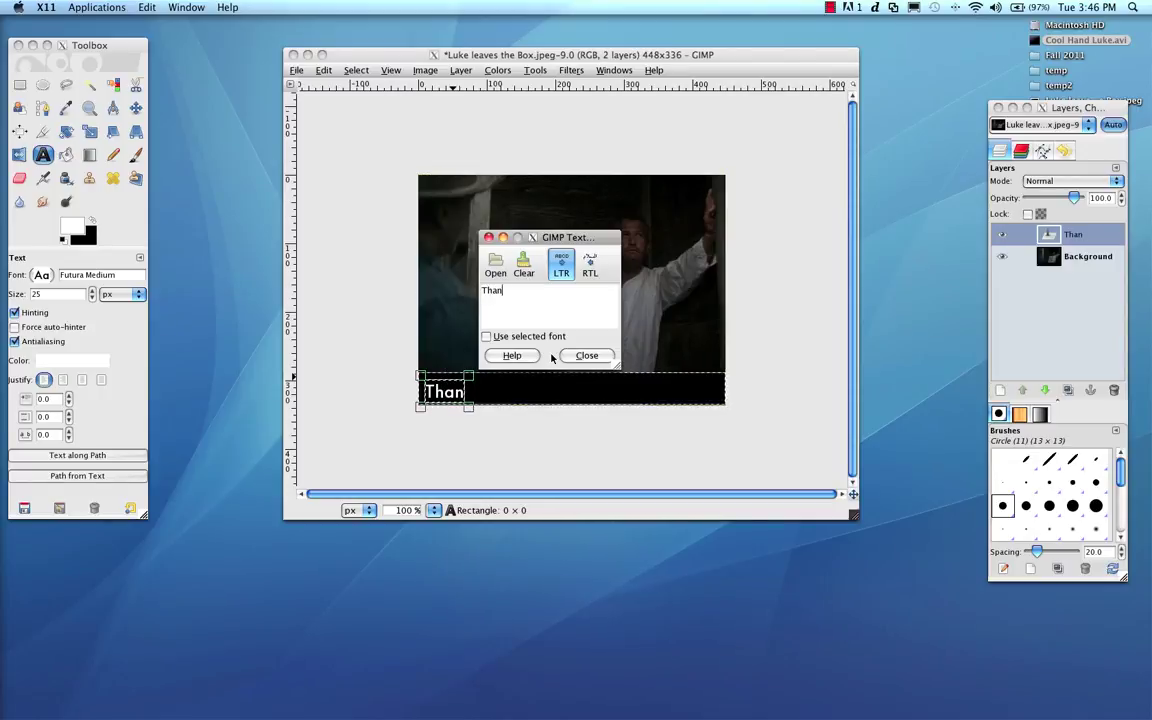
pyautogui.write('ks Boss')
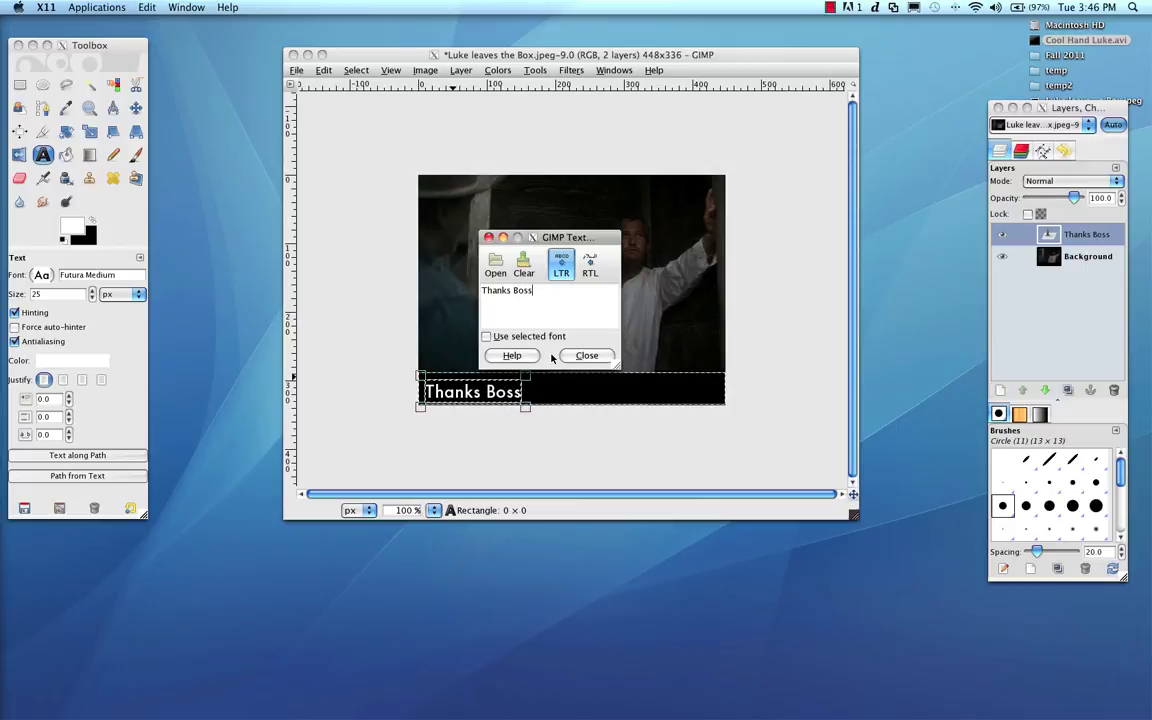
pyautogui.write('. w')
pyautogui.press('BackSpace')
pyautogui.write('W')
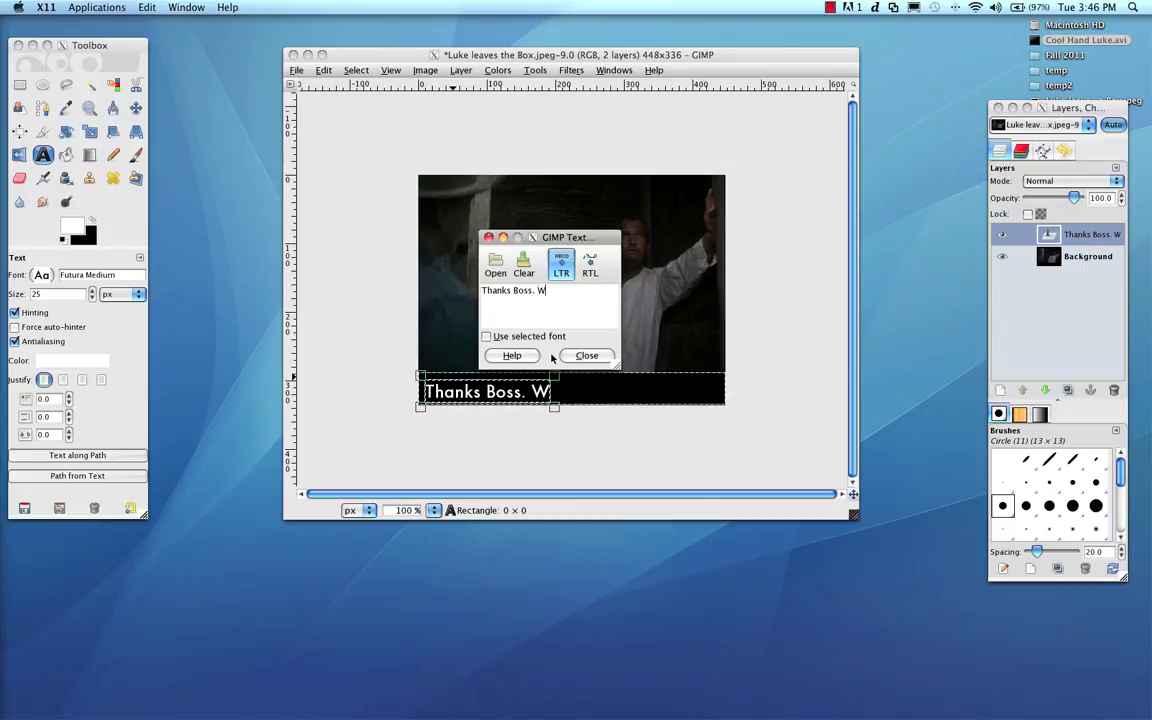
pyautogui.write('ith all ')
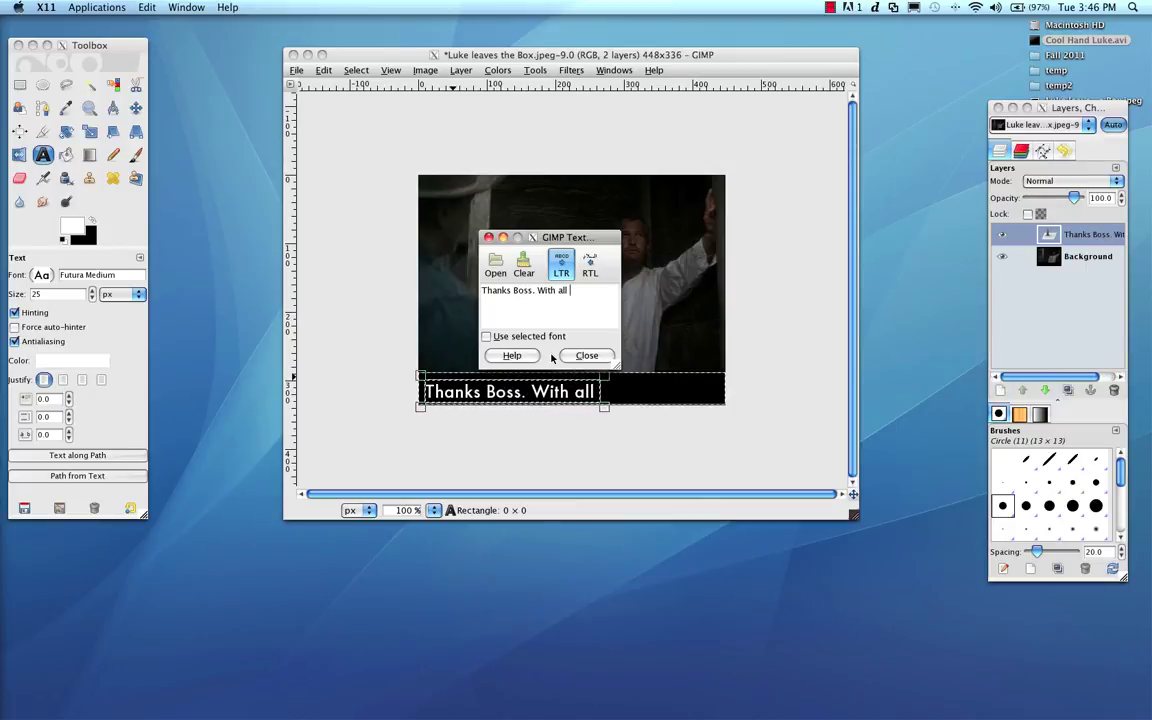
pyautogui.write('that rest ')
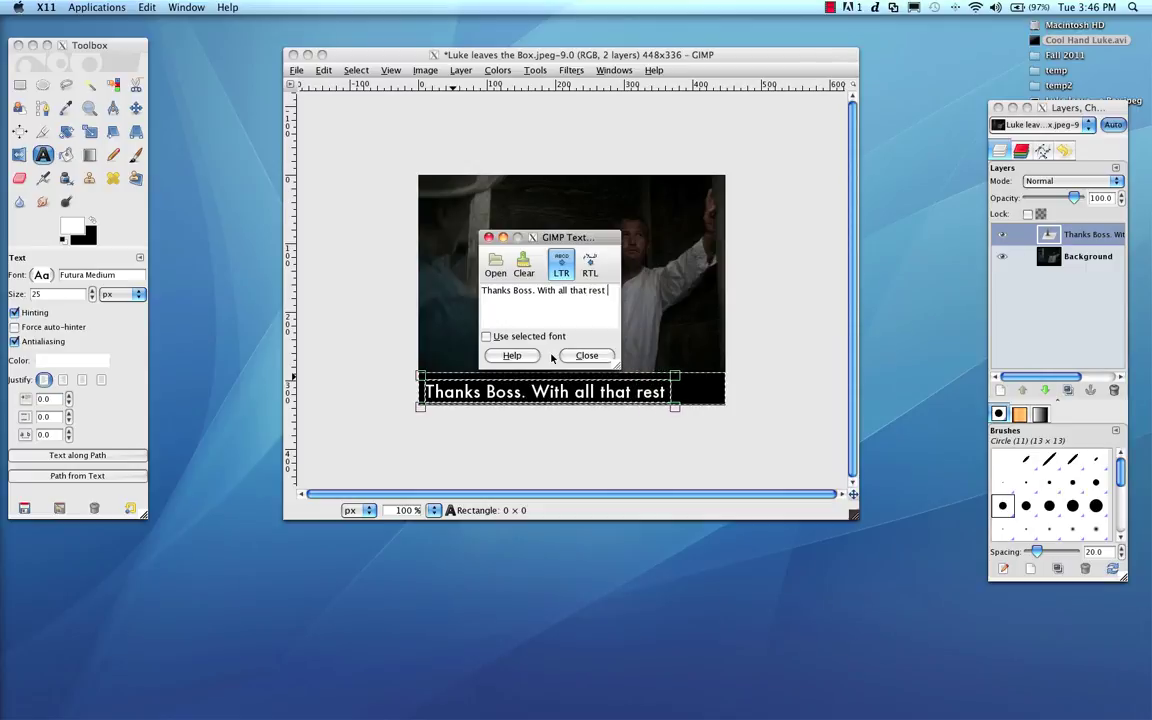
pyautogui.write('in the box ')
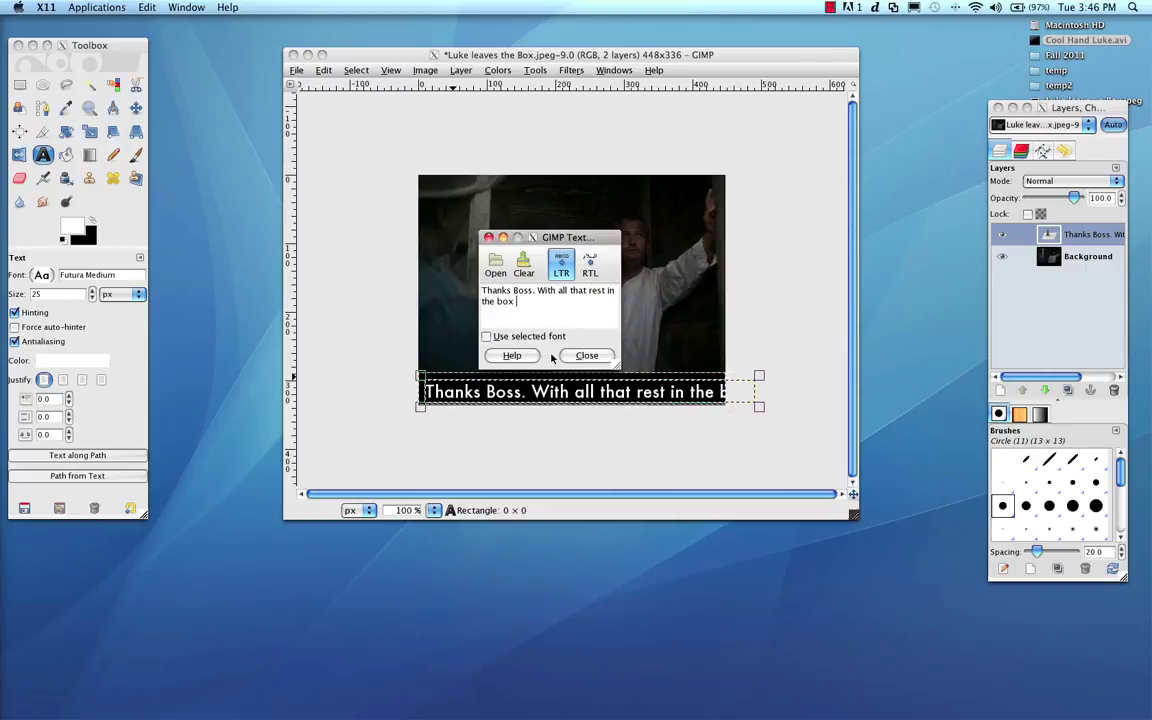
pyautogui.write("I'm ready ")
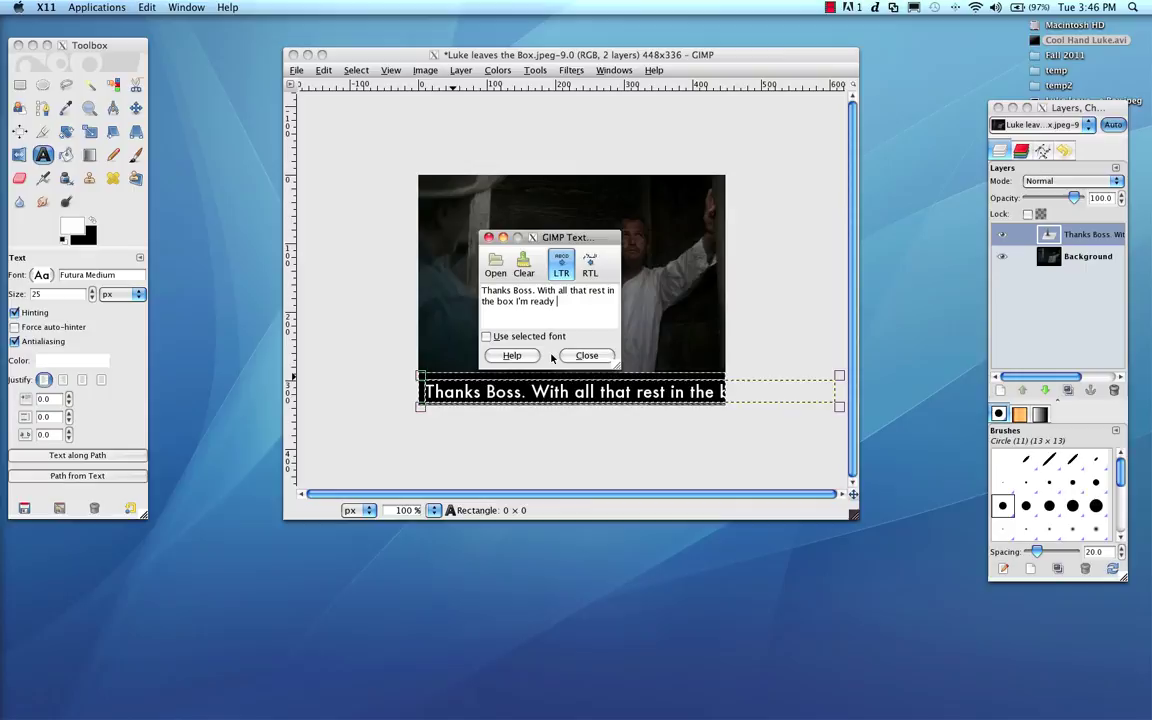
pyautogui.write('to get back on the ')
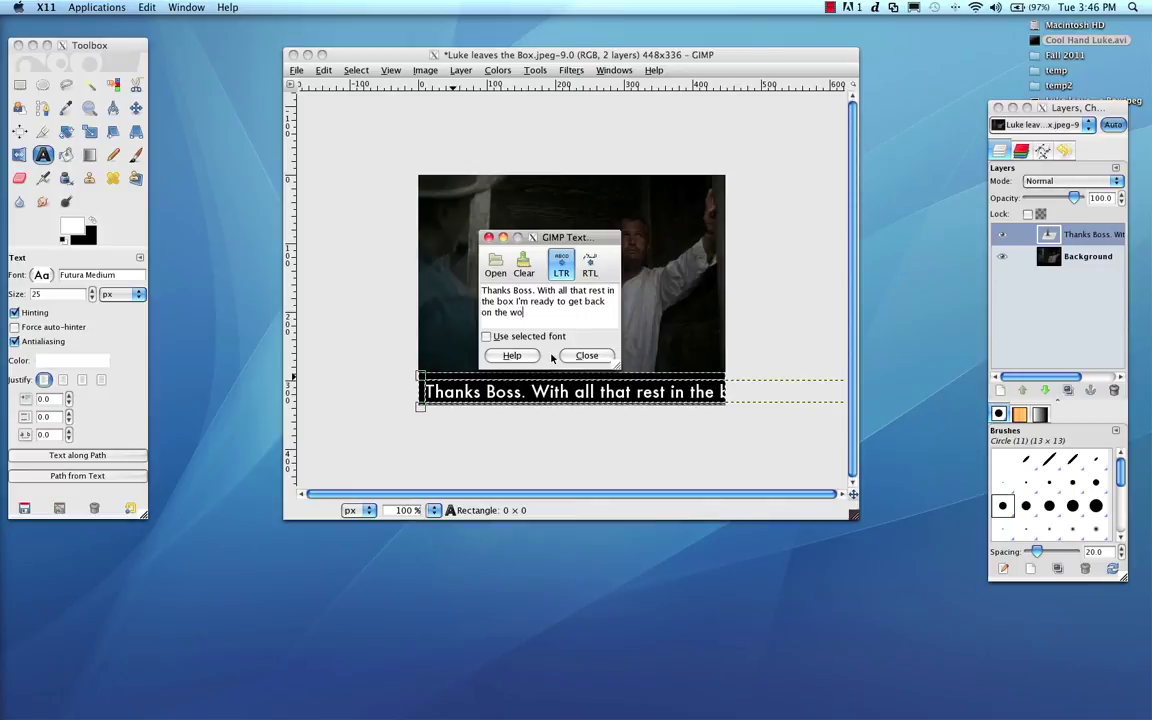
pyautogui.write('work gang.')
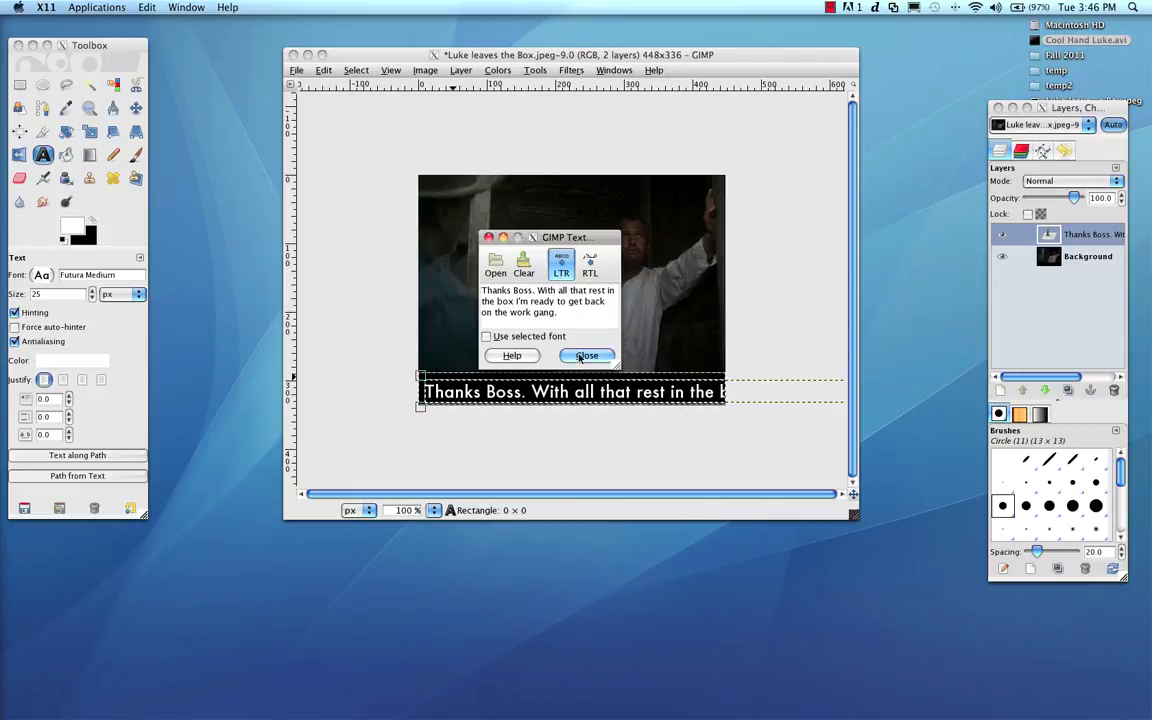
# Step: Shrink the caption to 16 px and break it onto two lines after 'the box'
pyautogui.click(72, 294)
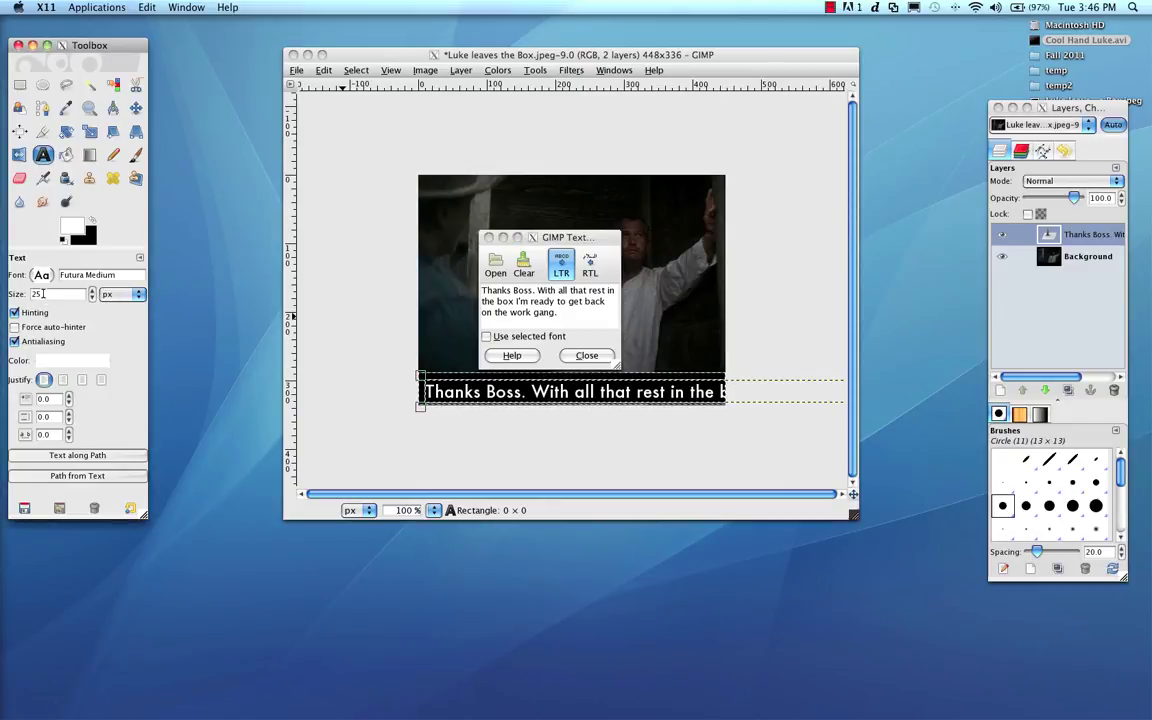
pyautogui.click(92, 298)
pyautogui.click(92, 298)
pyautogui.click(92, 298)
pyautogui.click(92, 298)
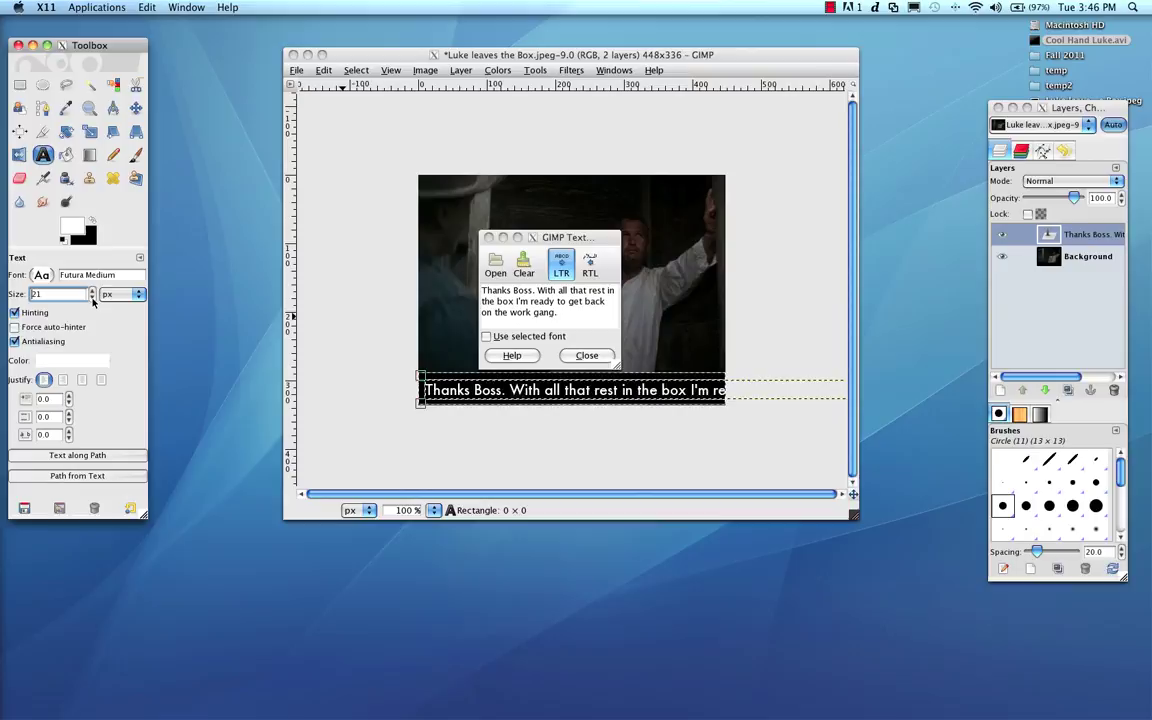
pyautogui.click(92, 298)
pyautogui.click(92, 298)
pyautogui.click(92, 298)
pyautogui.click(92, 298)
pyautogui.click(92, 298)
pyautogui.click(92, 298)
pyautogui.click(92, 298)
pyautogui.click(92, 298)
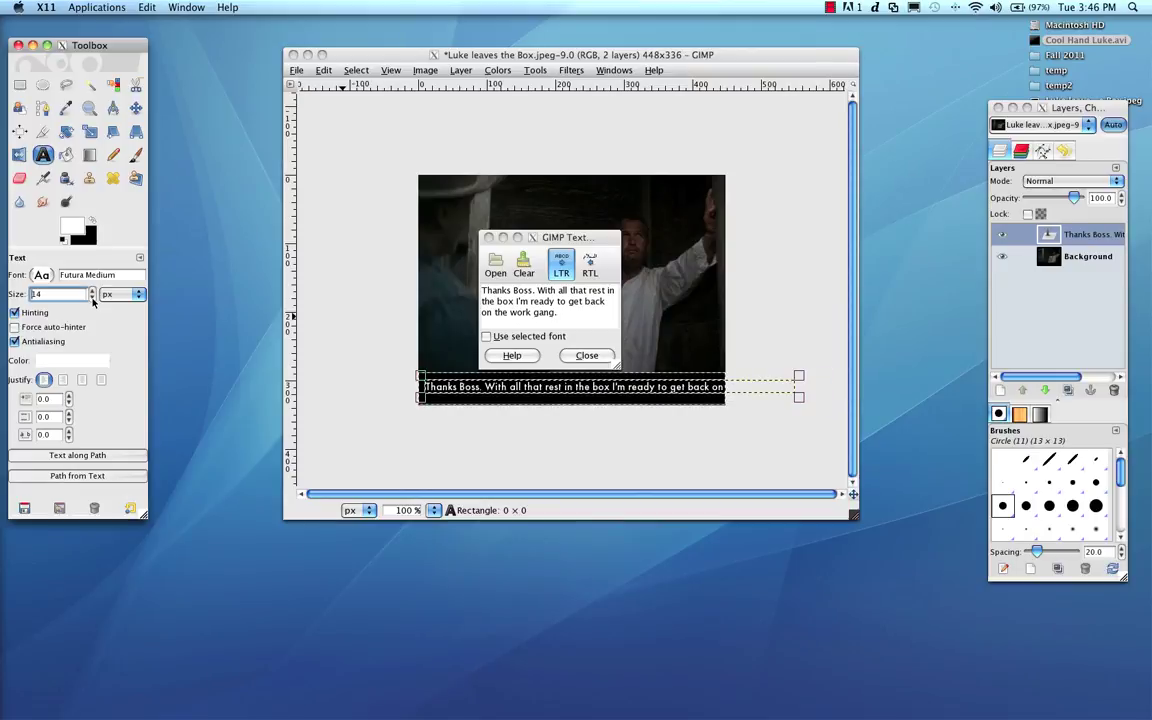
pyautogui.click(92, 298)
pyautogui.click(92, 298)
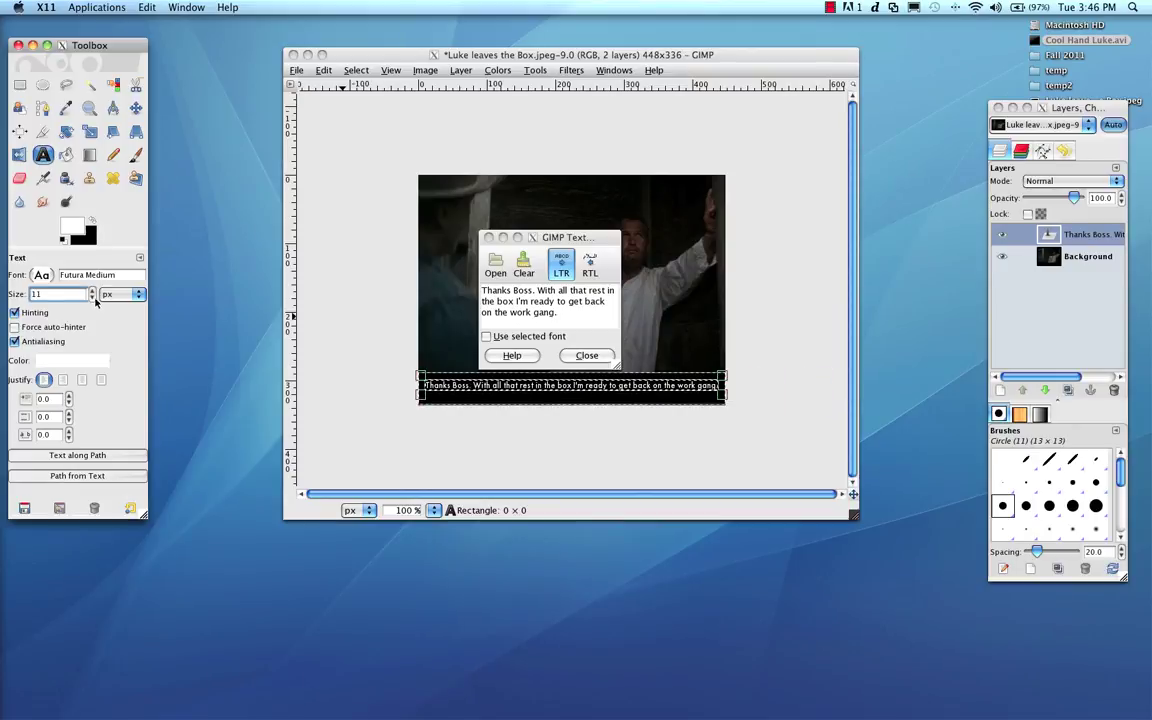
pyautogui.click(553, 303)
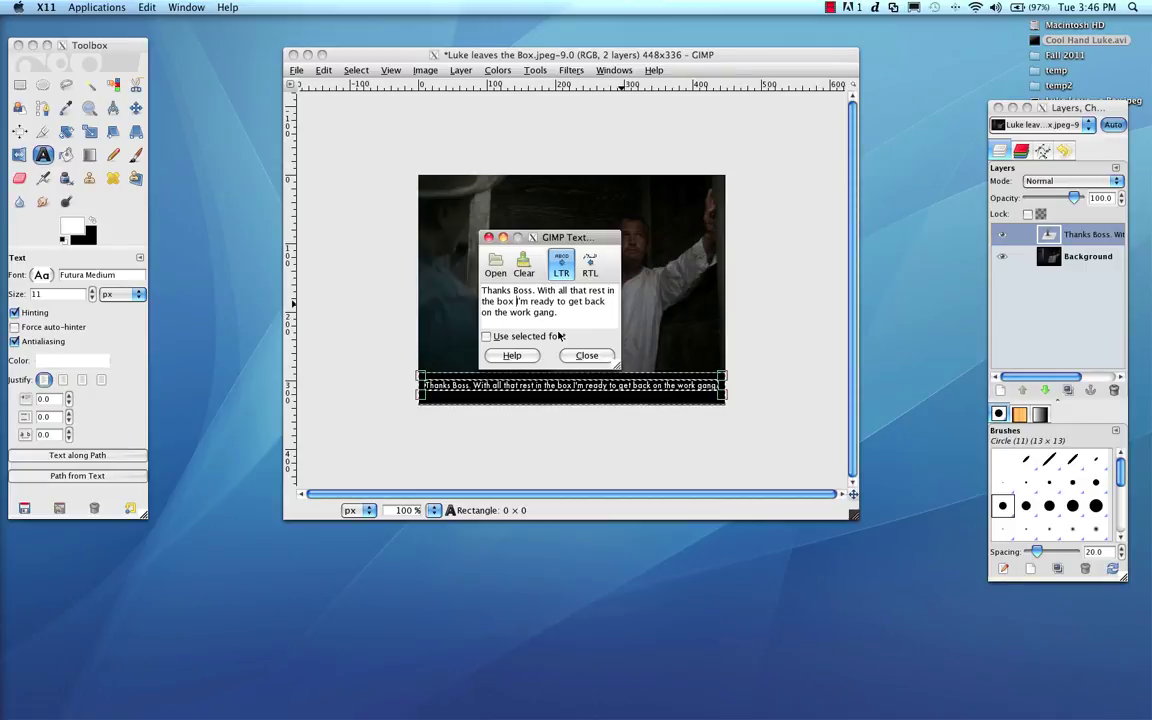
pyautogui.press('Return')
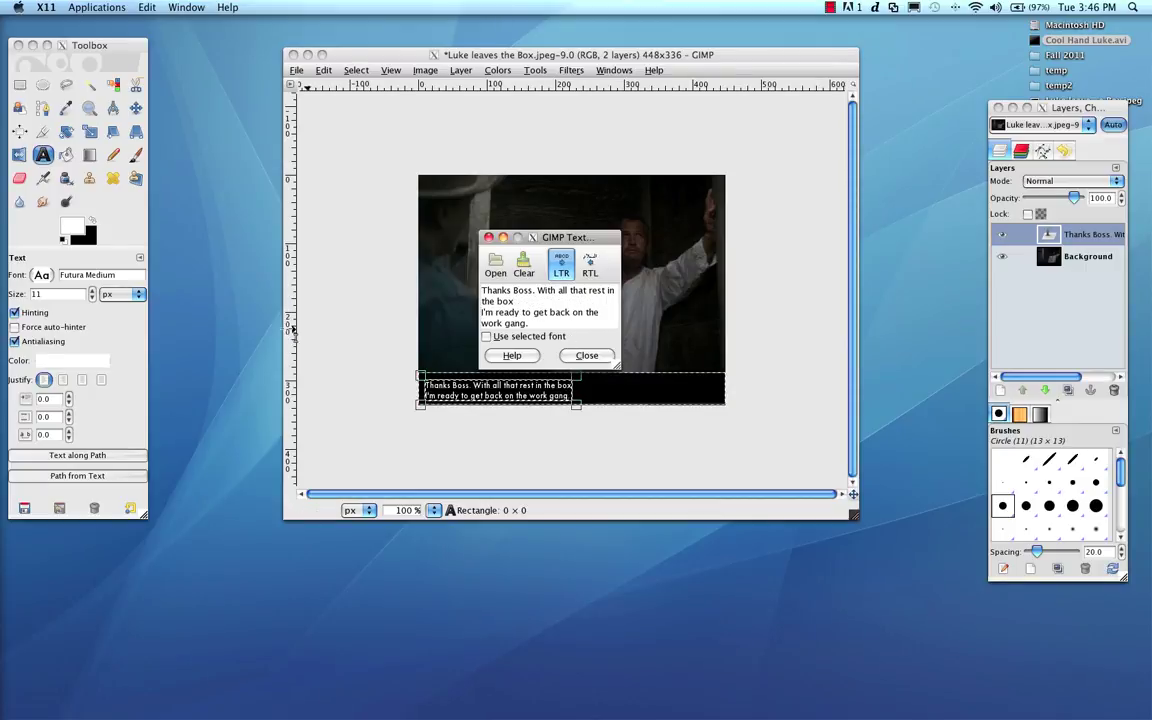
pyautogui.click(91, 290)
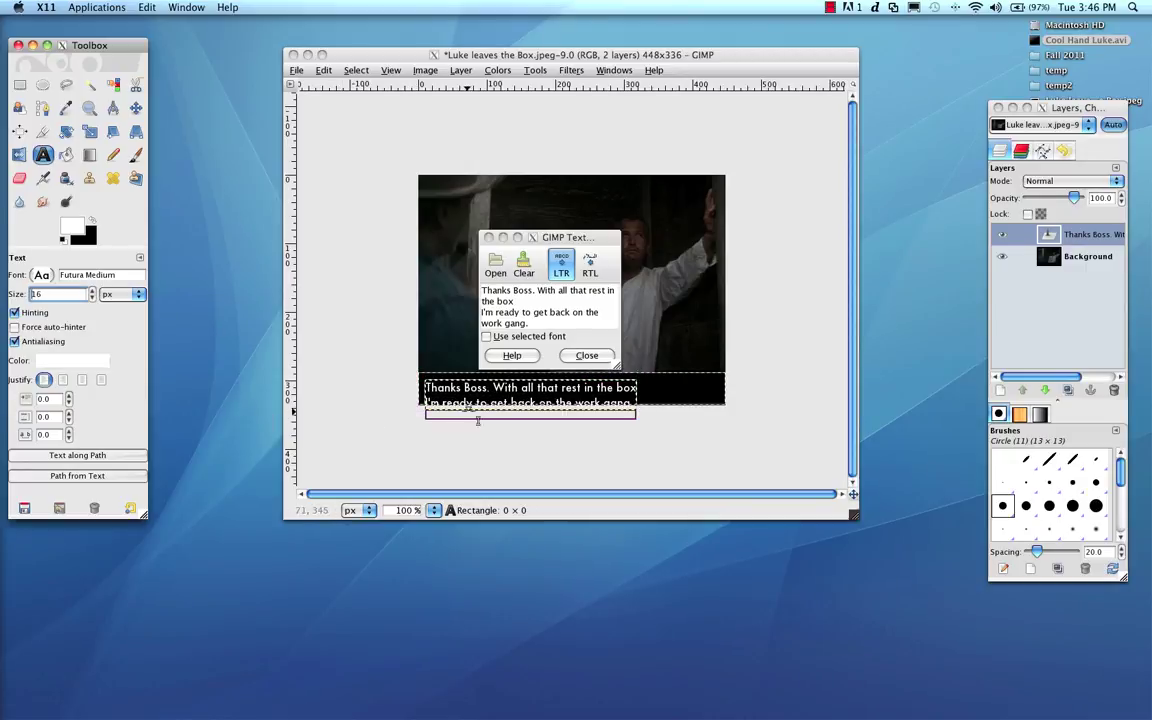
# Step: Move the caption to the centre of the black strip and close the text editor
pyautogui.click(505, 388)
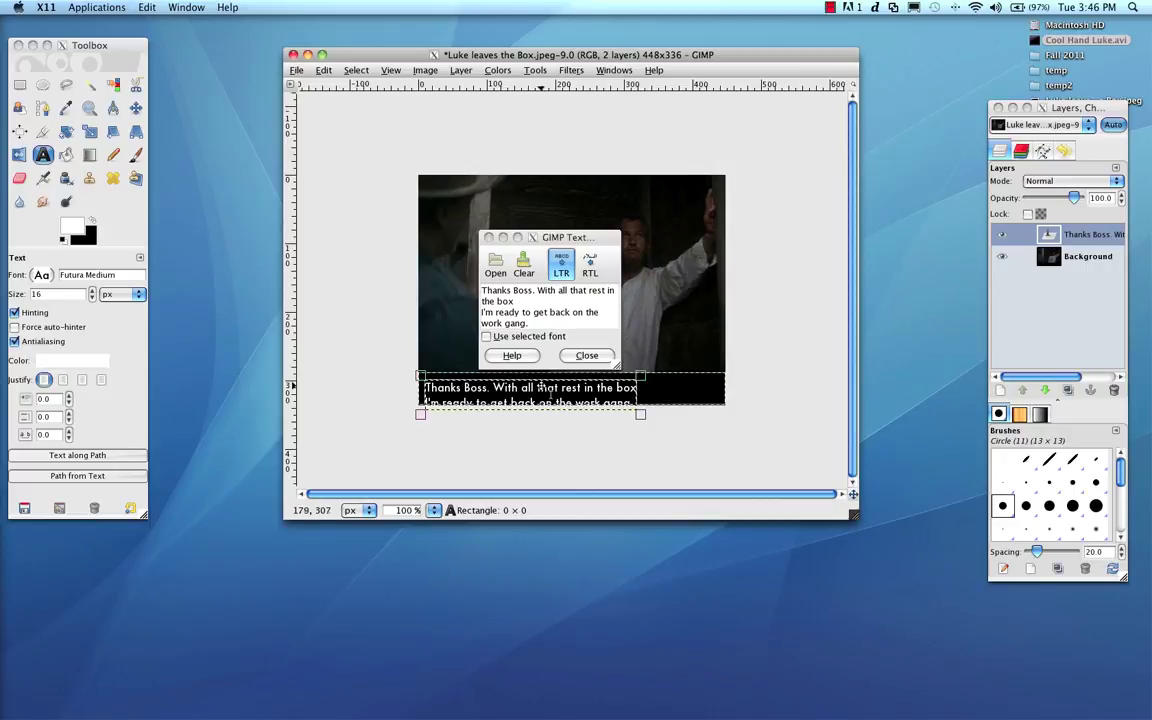
pyautogui.moveTo(504, 388); pyautogui.dragTo(572, 379)
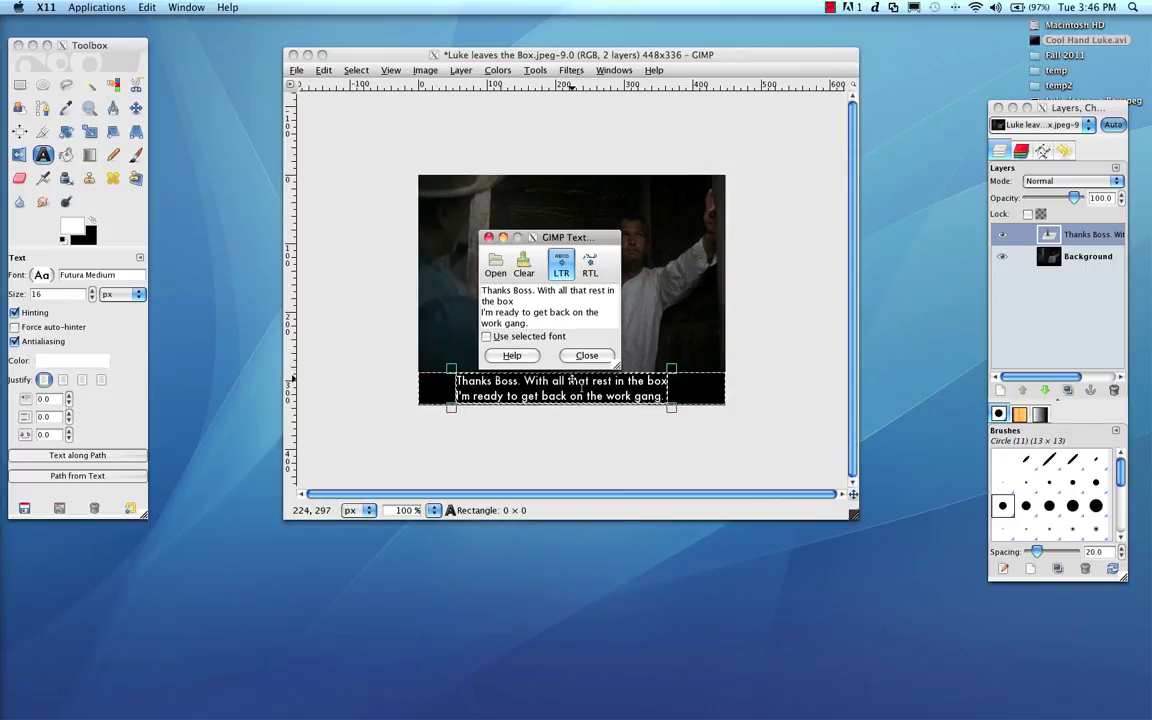
pyautogui.click(572, 380)
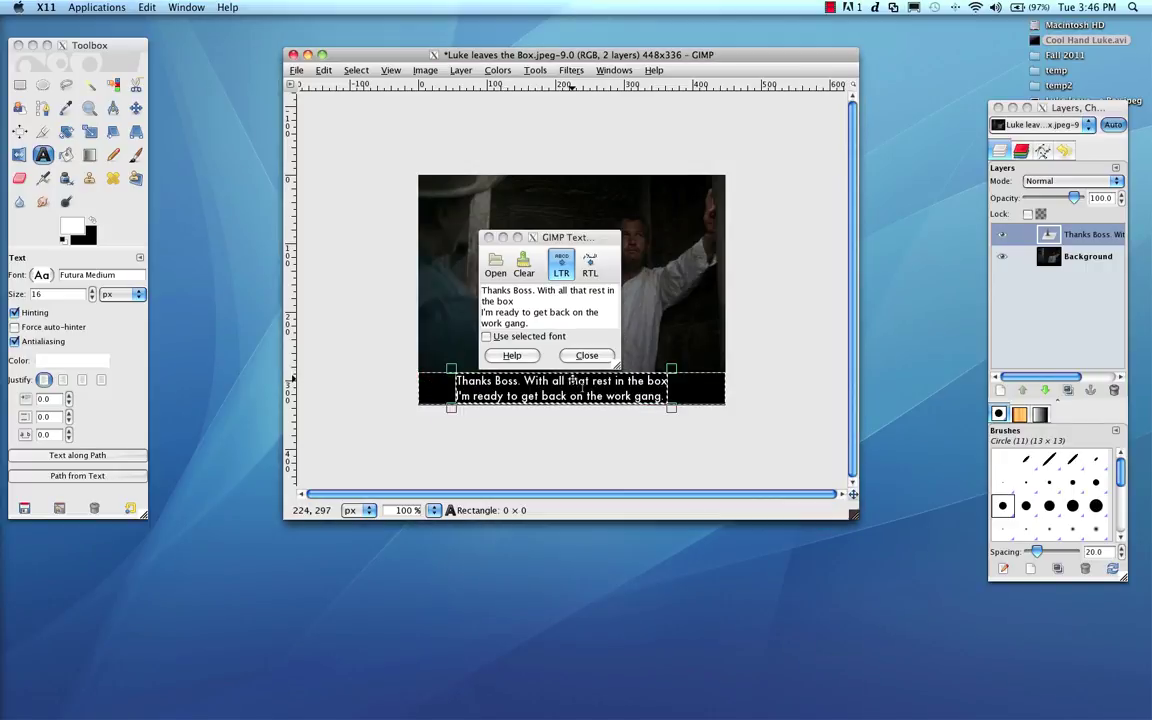
pyautogui.click(587, 355)
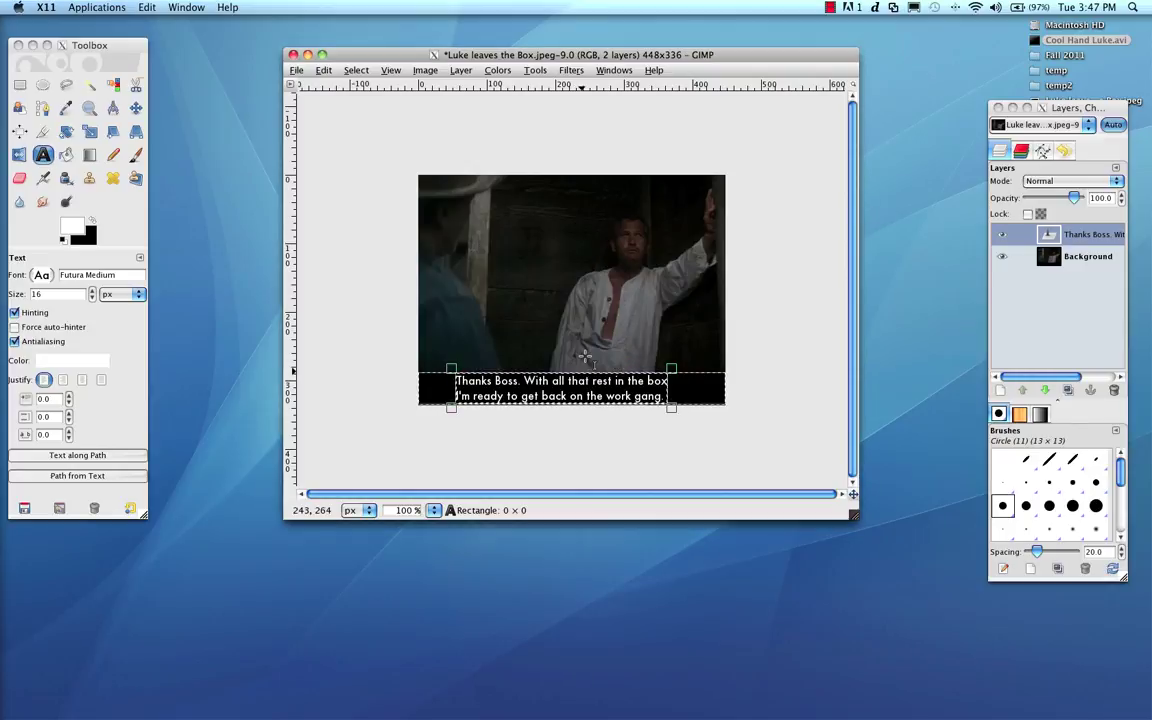
pyautogui.click(579, 381)
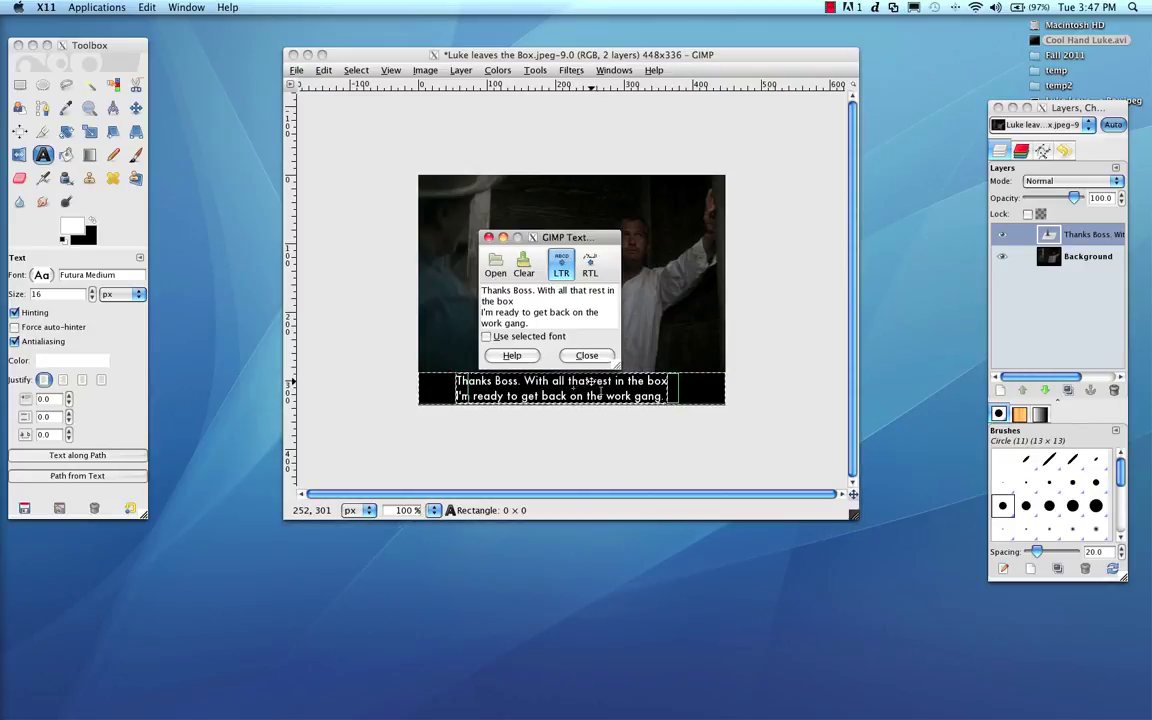
pyautogui.click(587, 355)
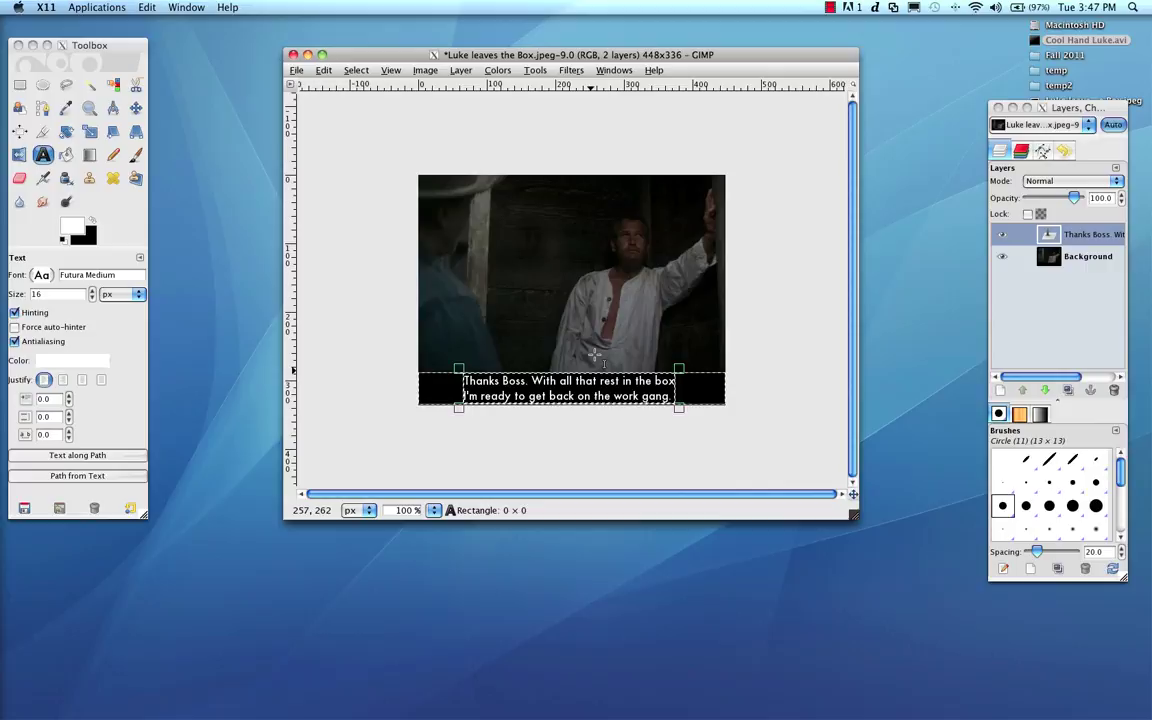
# Step: Save the image as Luke leaves the Box2.jpeg on the Desktop at JPEG quality 99
pyautogui.click(297, 70)
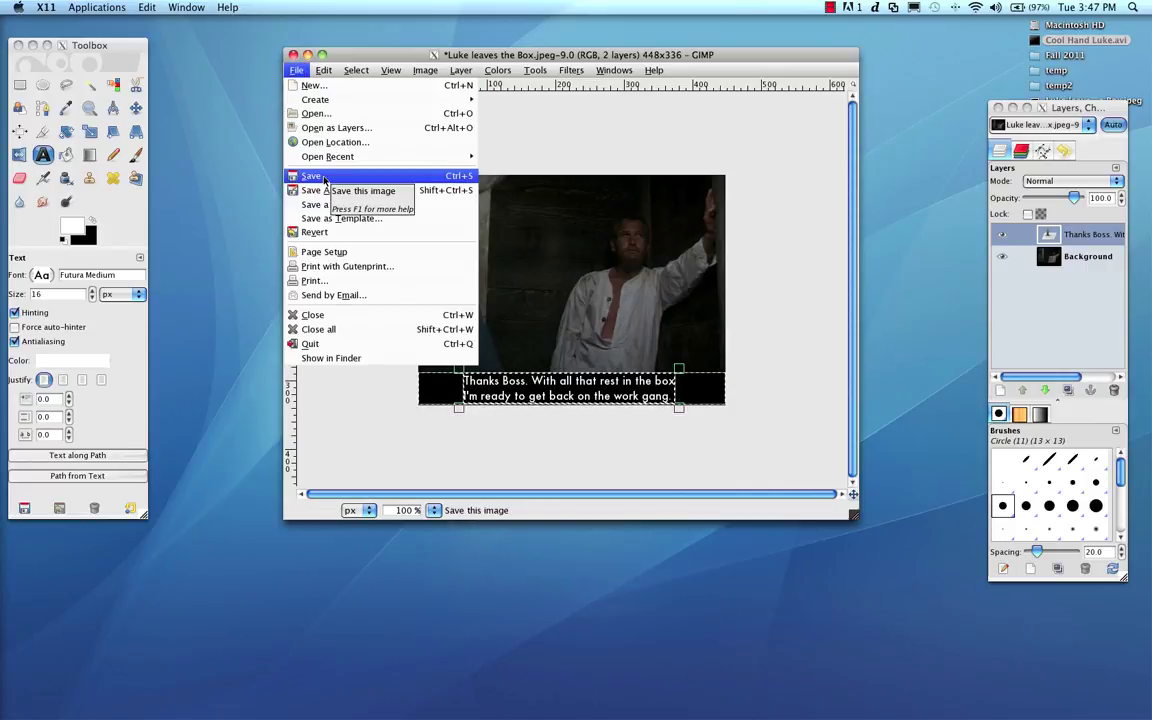
pyautogui.click(318, 190)
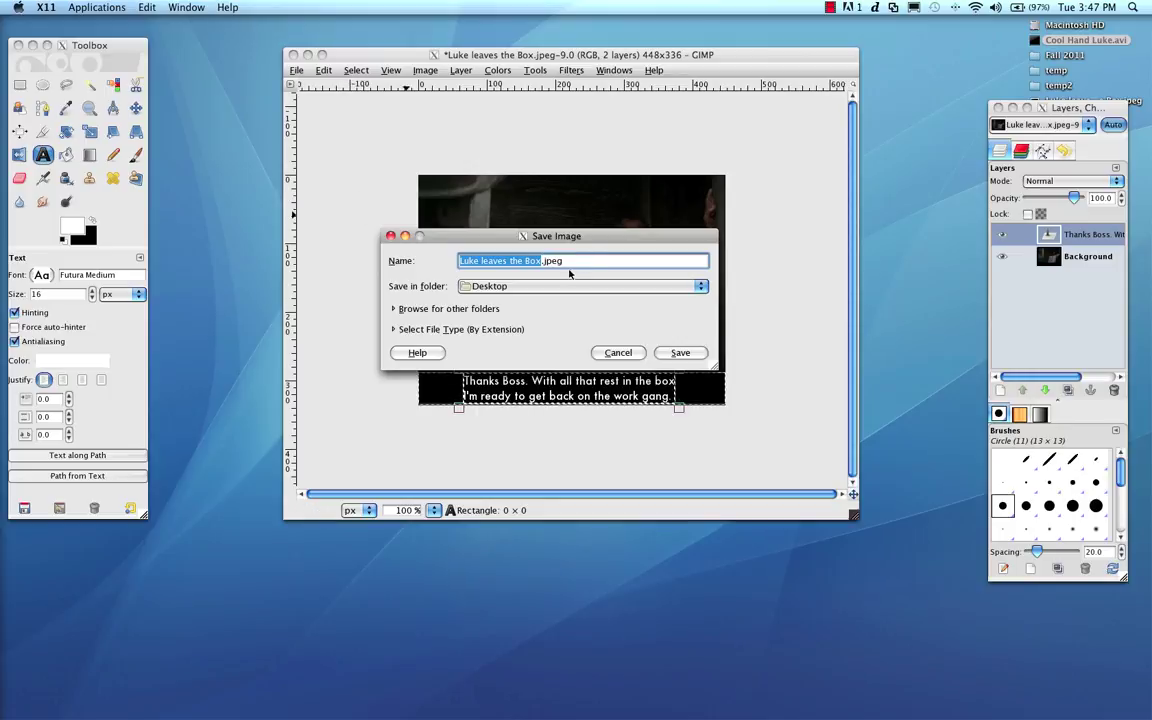
pyautogui.press('Right')
pyautogui.write('2')
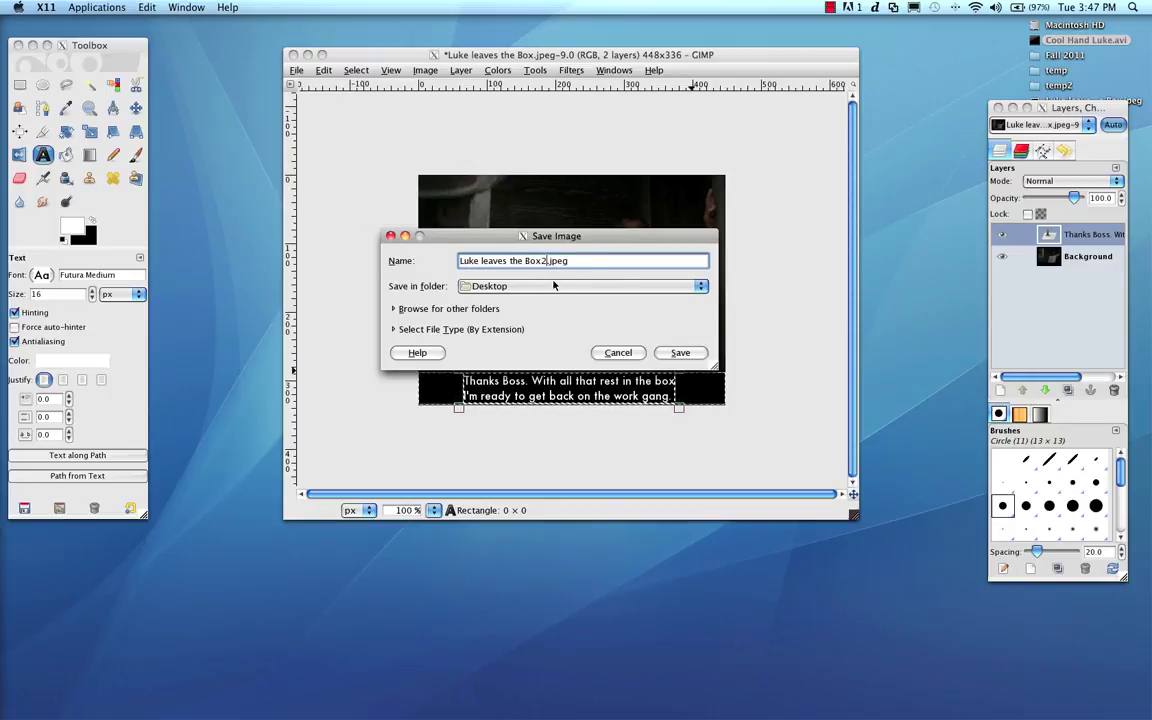
pyautogui.click(680, 353)
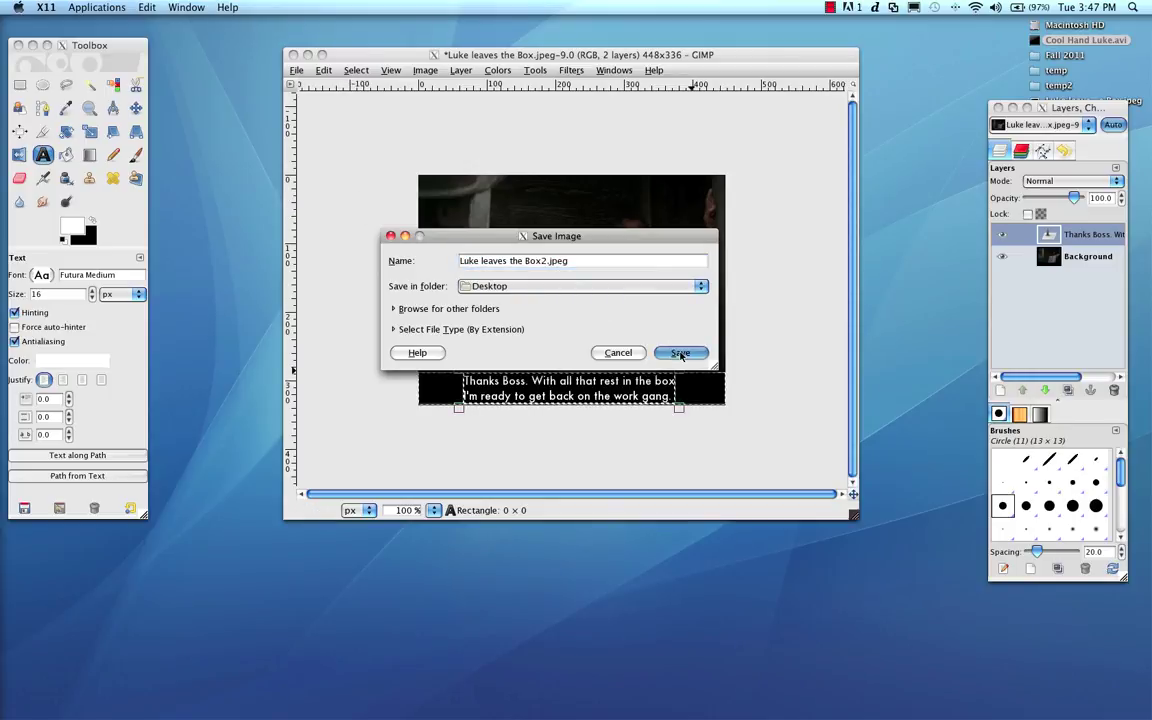
pyautogui.click(664, 384)
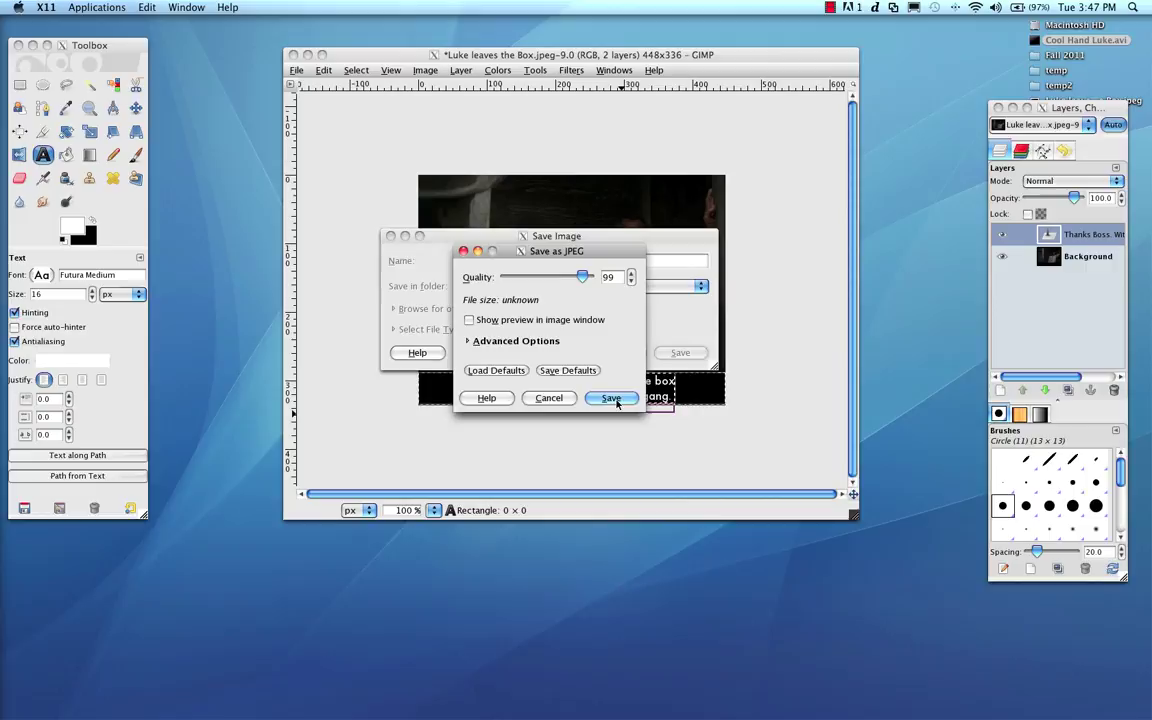
pyautogui.click(610, 398)
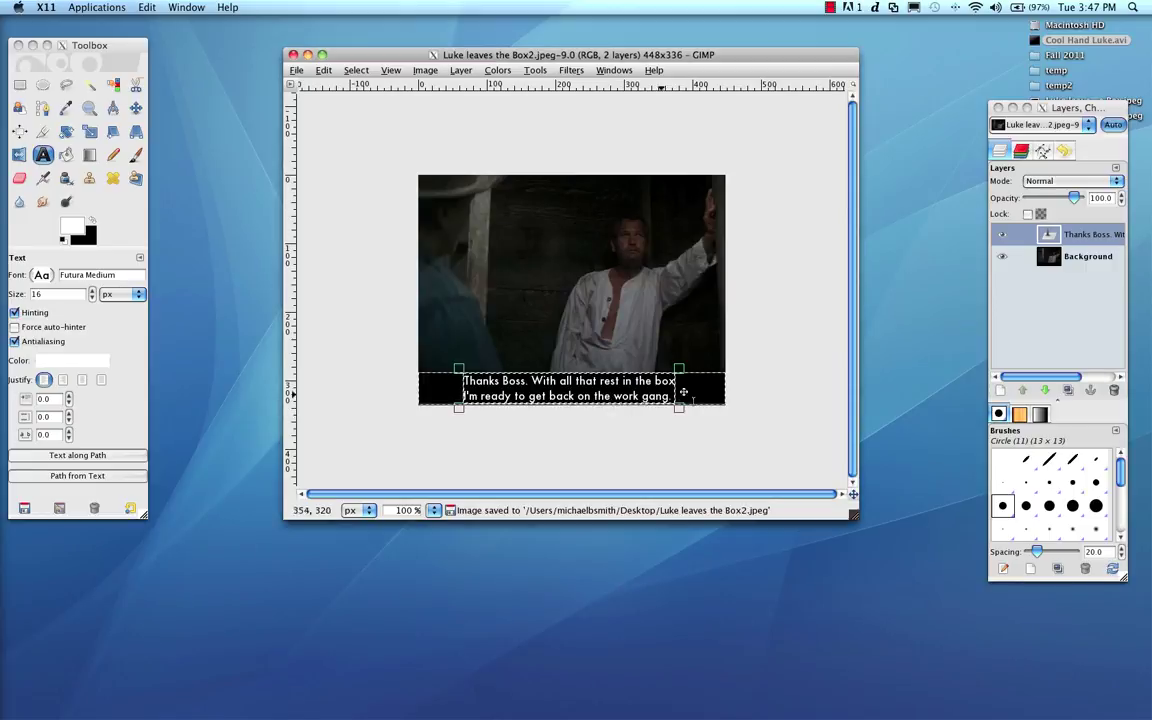
# Step: In a new Finder window's column view, open Desktop and Quick Look Luke leaves the Box2.jpeg
pyautogui.click(930, 204)
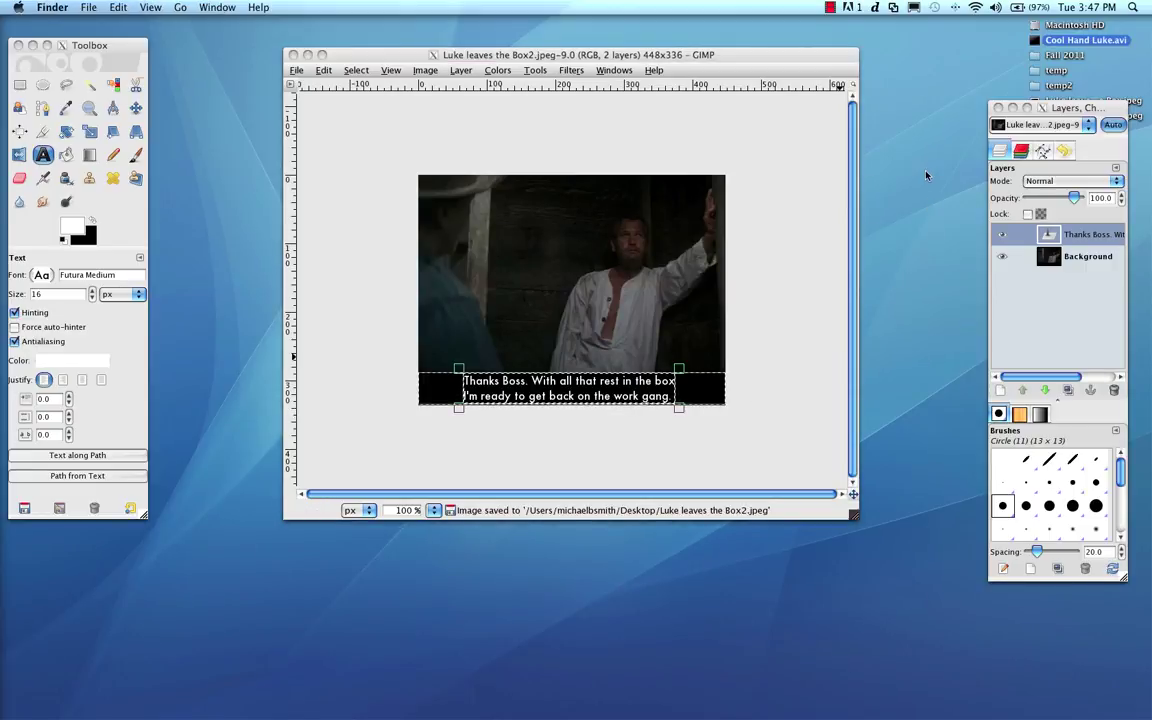
pyautogui.press('super+o')
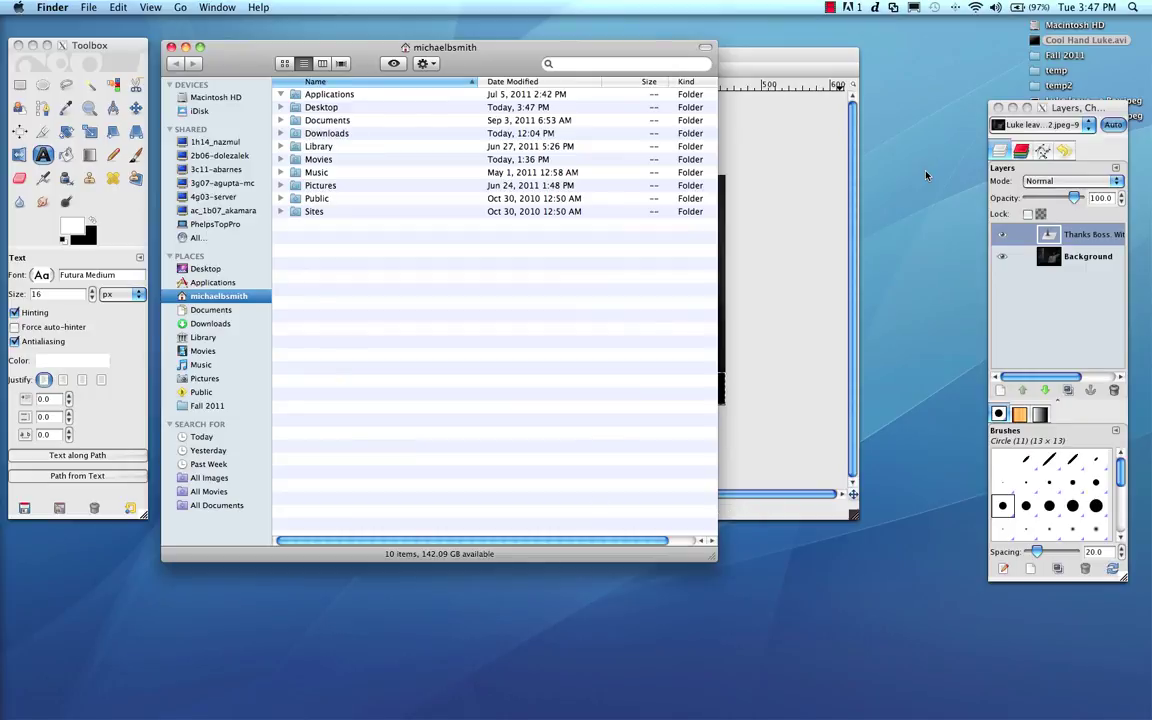
pyautogui.press('super+3')
pyautogui.press('Down')
pyautogui.press('Down')
pyautogui.press('Right')
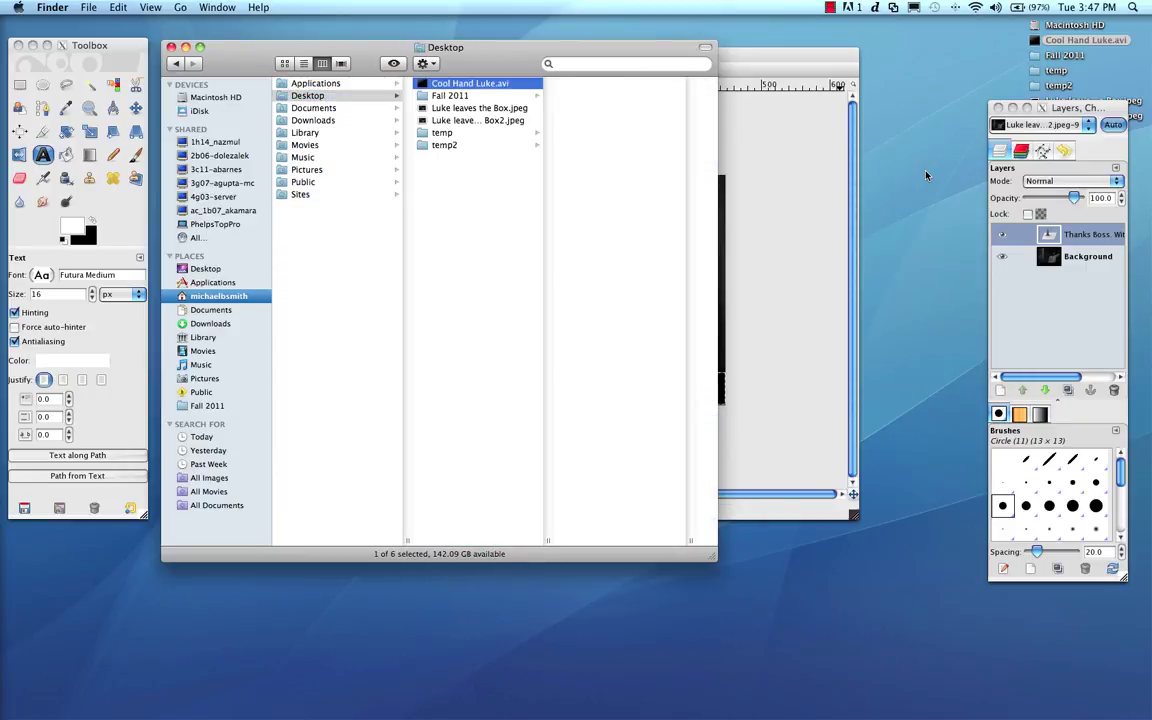
pyautogui.press('Down')
pyautogui.press('Down')
pyautogui.press('Down')
pyautogui.press('space')
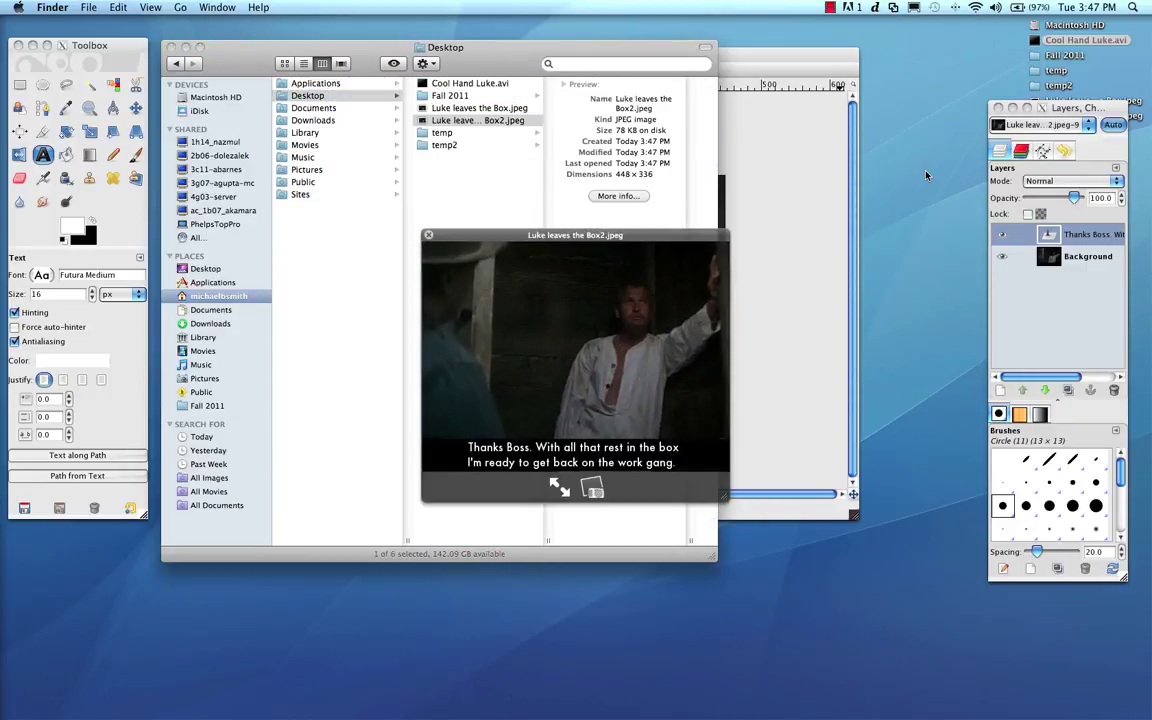